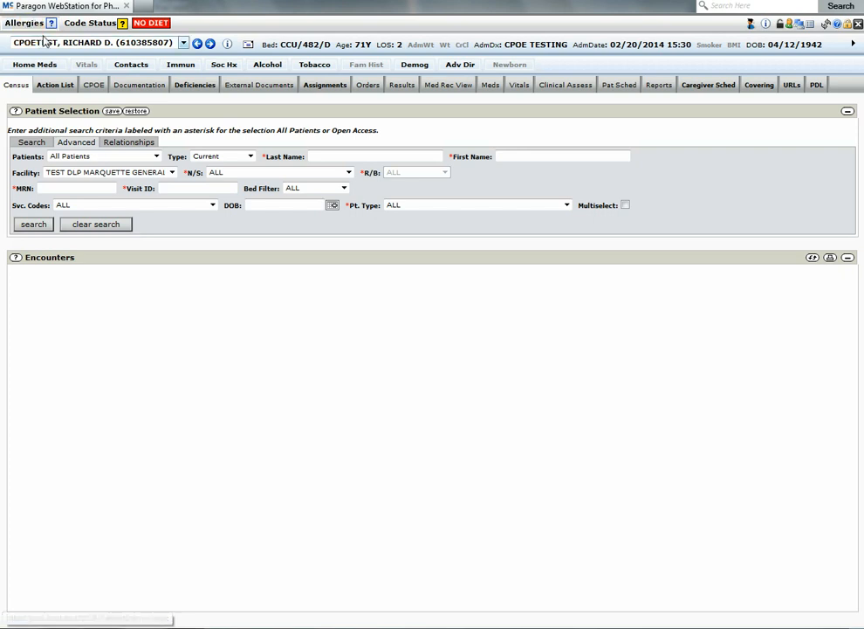
# Step: Expand the patient's allergies banner and open the allergy list for editing
pyautogui.click(42, 45)
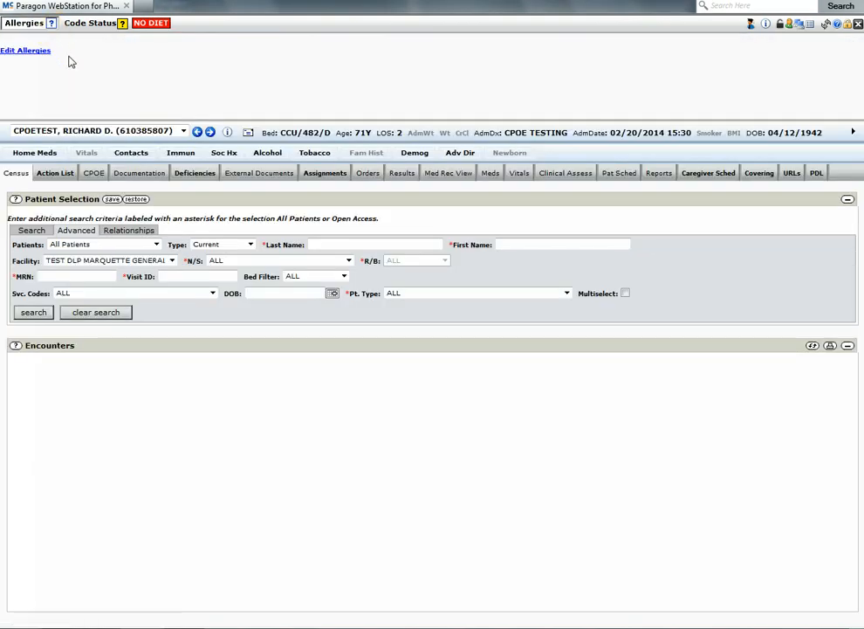
pyautogui.click(54, 45)
pyautogui.click(43, 50)
pyautogui.click(54, 65)
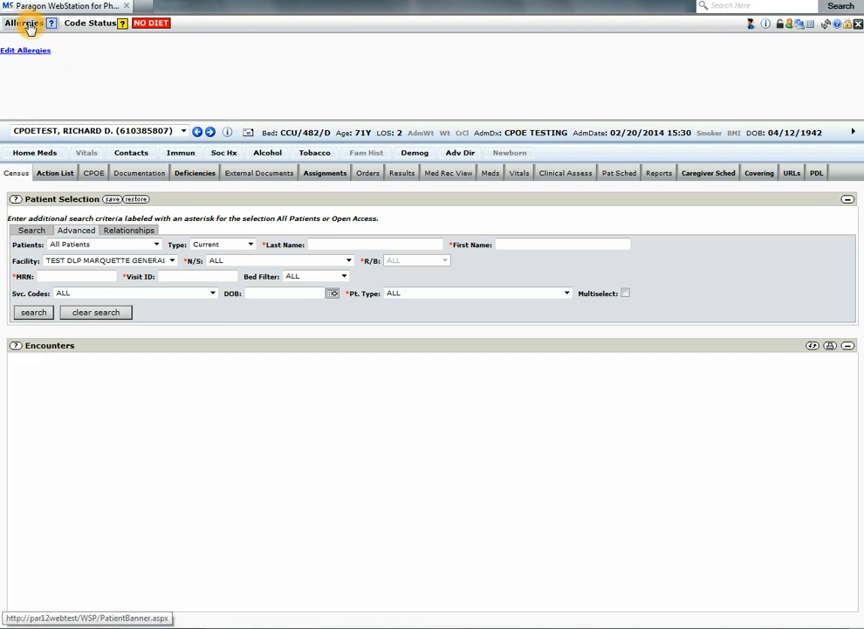
pyautogui.click(25, 50)
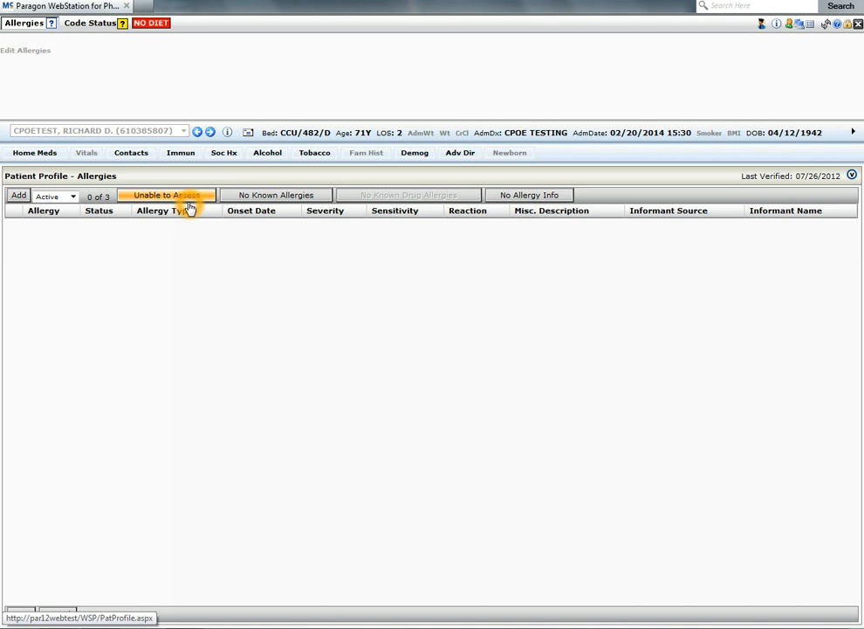
# Step: Add a new allergy, searching for penicillin and choosing Penicillins
pyautogui.click(19, 197)
pyautogui.click(63, 234)
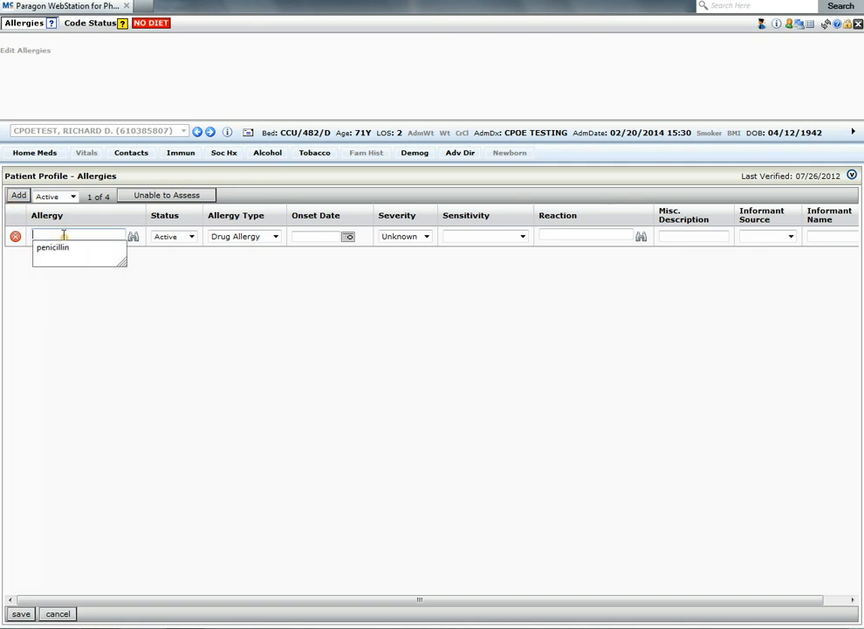
pyautogui.write('penicillin')
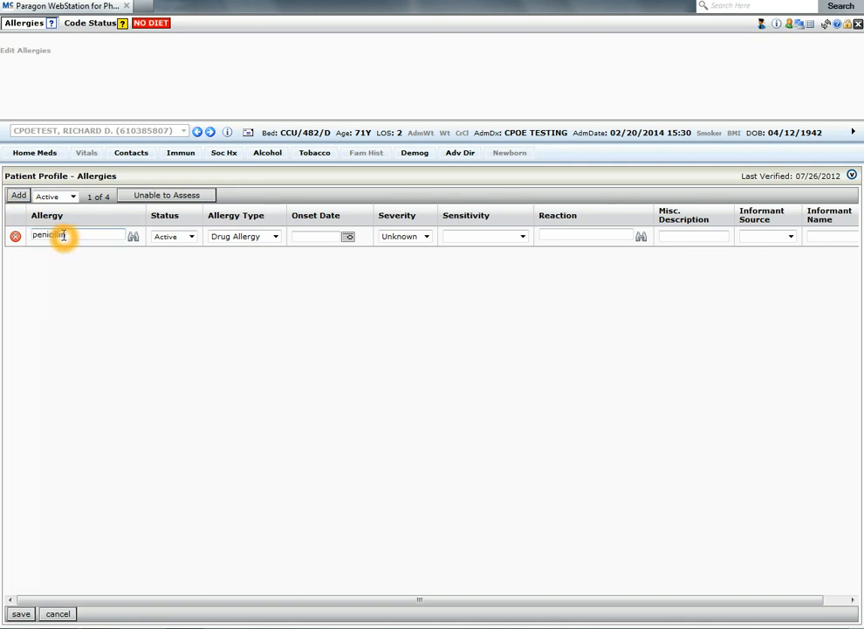
pyautogui.click(132, 236)
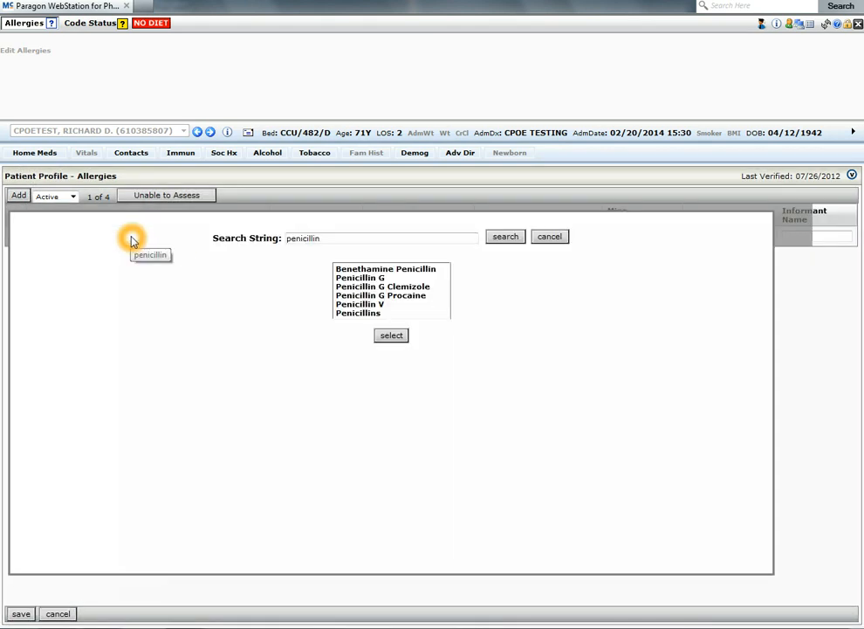
pyautogui.click(362, 314)
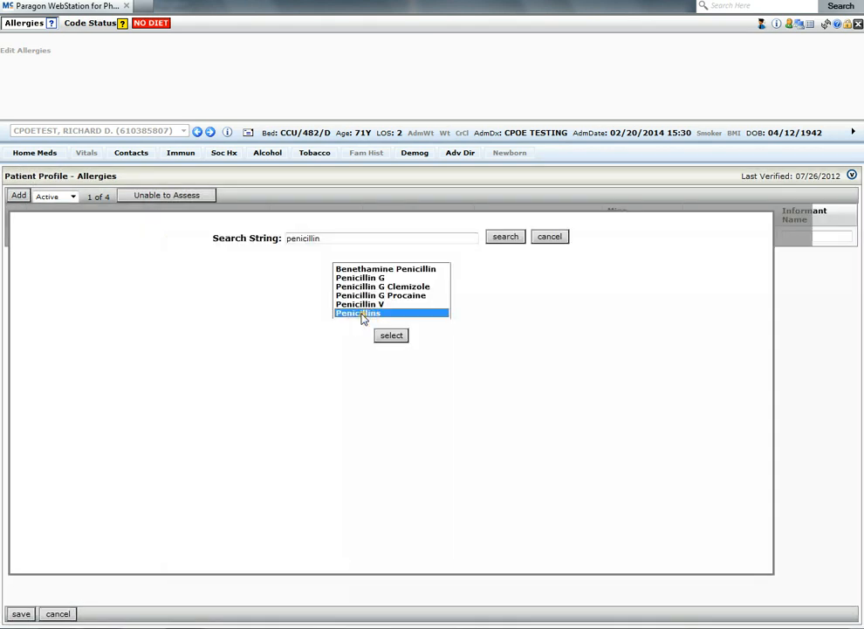
pyautogui.click(392, 336)
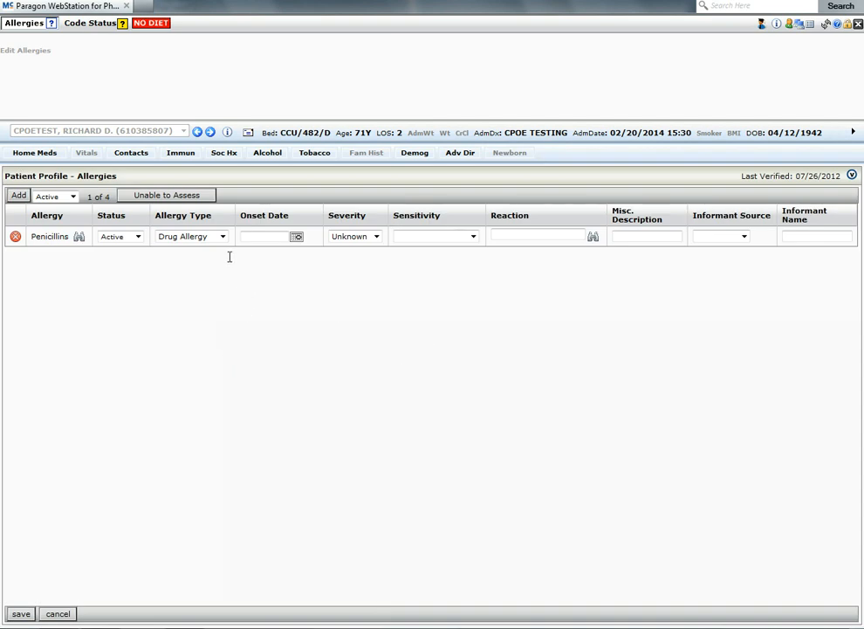
# Step: Save the allergy list with the new Penicillins entry
pyautogui.click(363, 237)
pyautogui.click(222, 377)
pyautogui.click(21, 616)
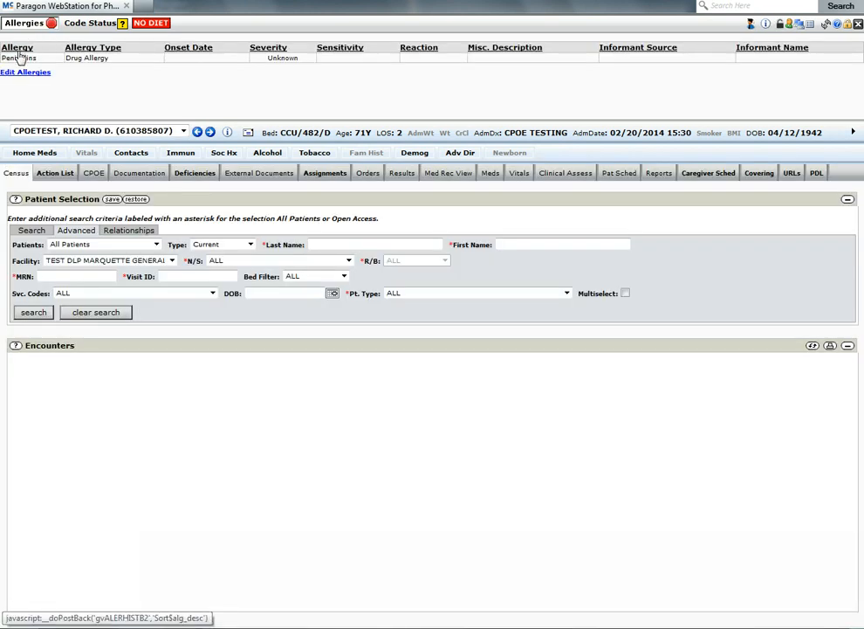
# Step: Collapse and re-expand the allergies banner to review the recorded allergy
pyautogui.moveTo(87, 59)
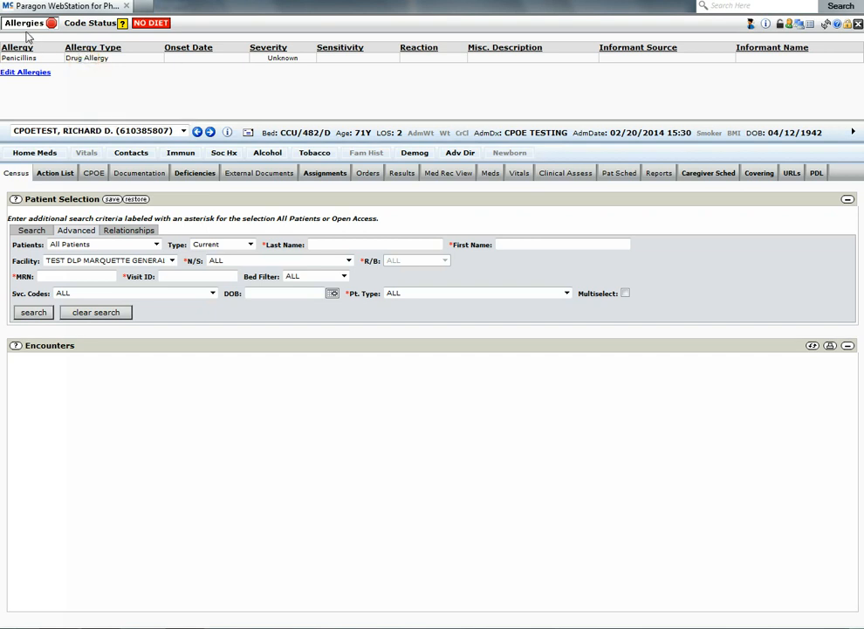
pyautogui.moveTo(29, 33)
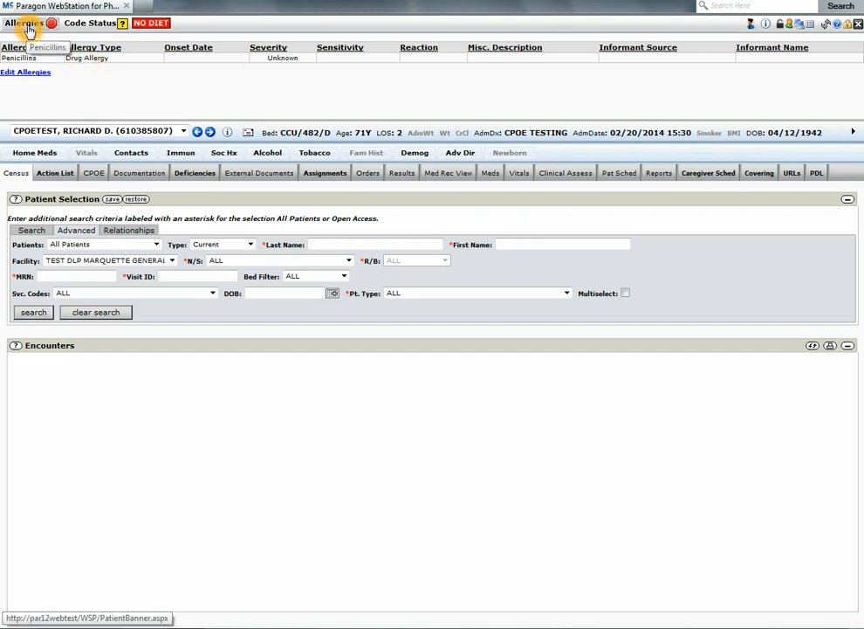
pyautogui.click(28, 29)
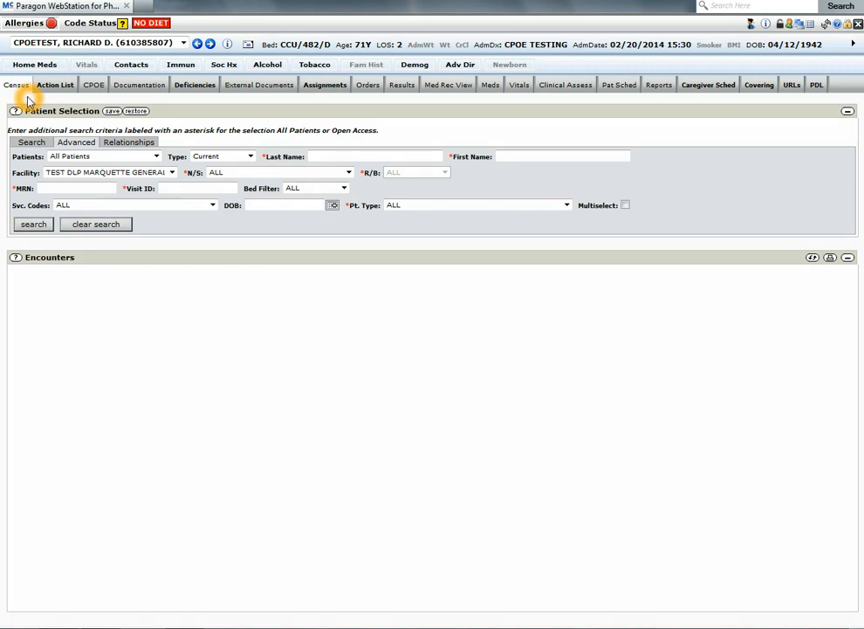
pyautogui.click(29, 27)
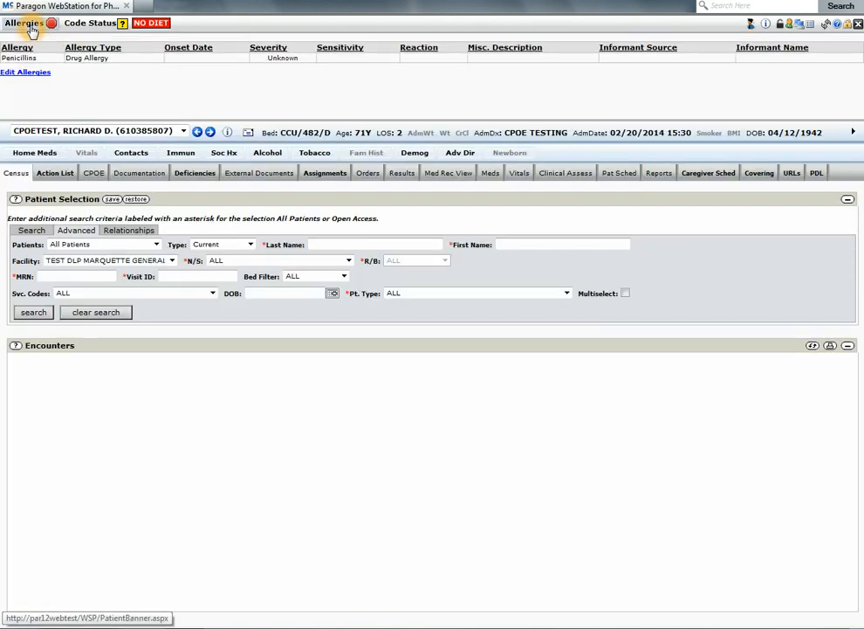
# Step: Reopen the allergy editor and set the Penicillins entry's status to Error
pyautogui.click(27, 73)
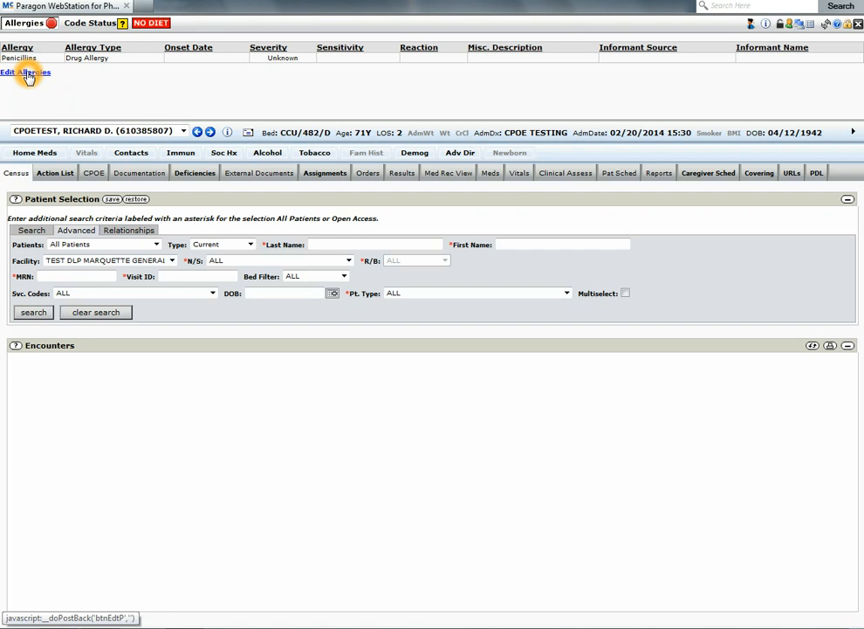
pyautogui.click(25, 76)
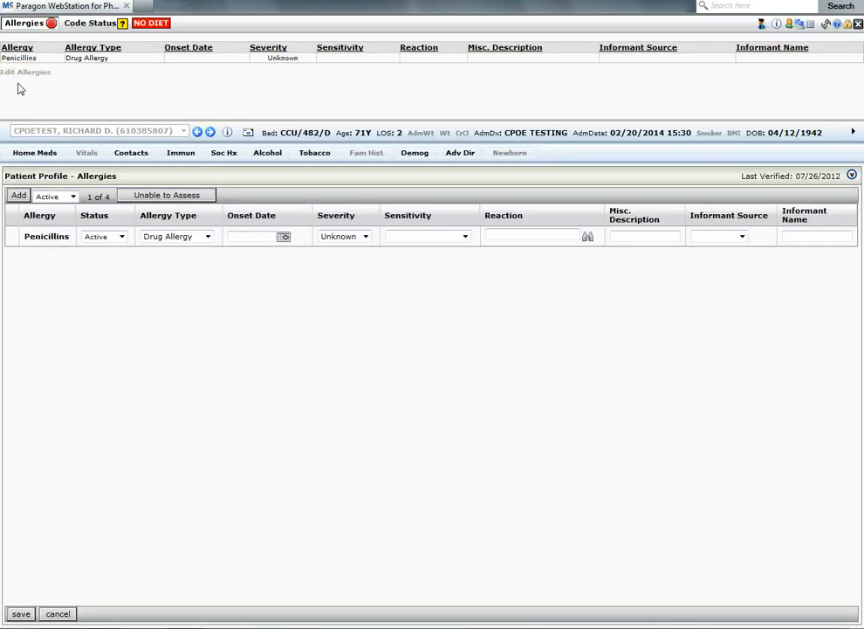
pyautogui.click(72, 258)
pyautogui.click(117, 252)
pyautogui.click(121, 237)
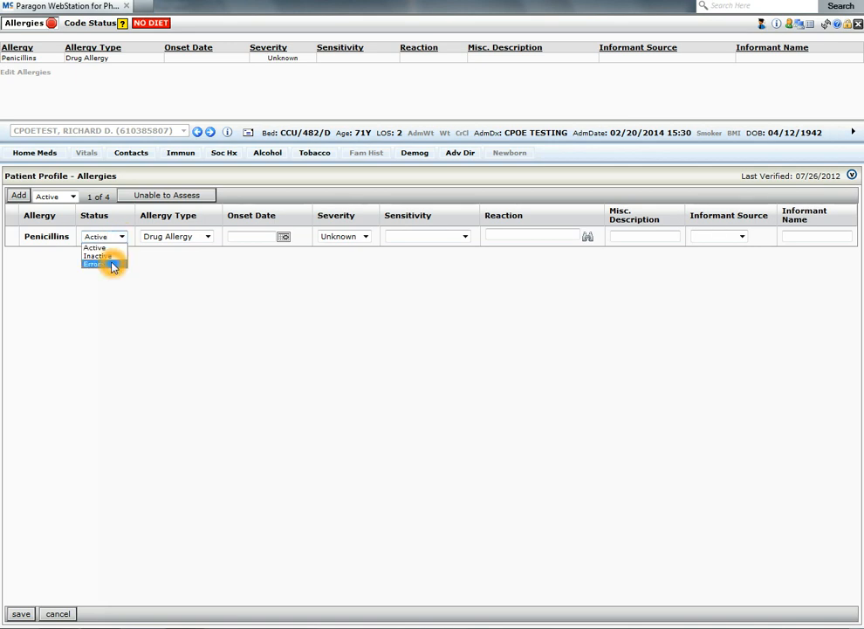
pyautogui.click(111, 263)
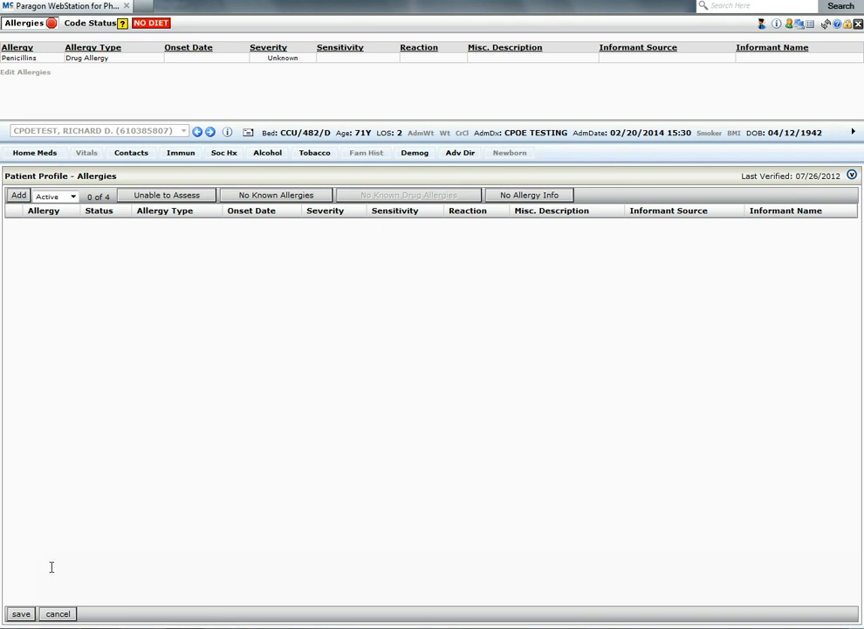
# Step: Filter the allergy list to show Error entries, then switch the filter back to Active
pyautogui.click(75, 197)
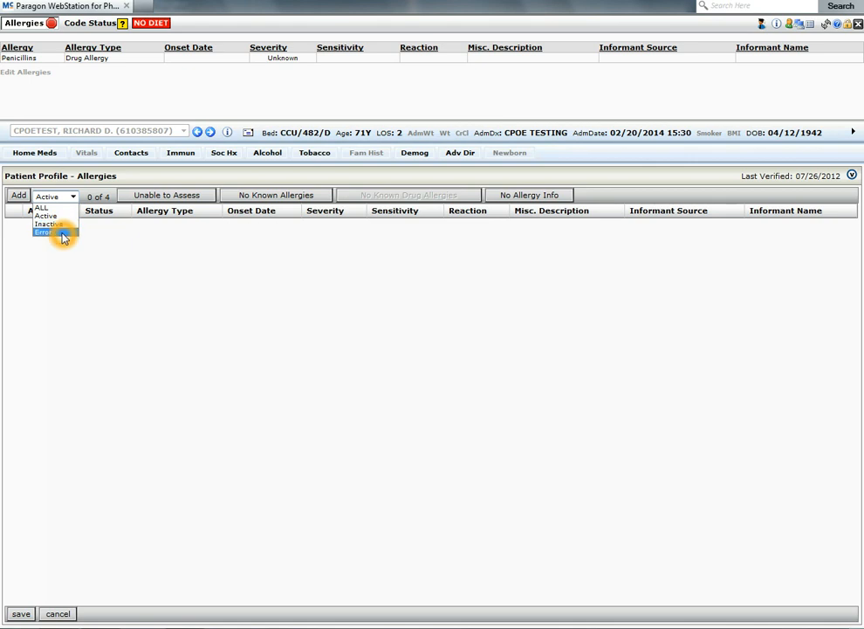
pyautogui.click(61, 233)
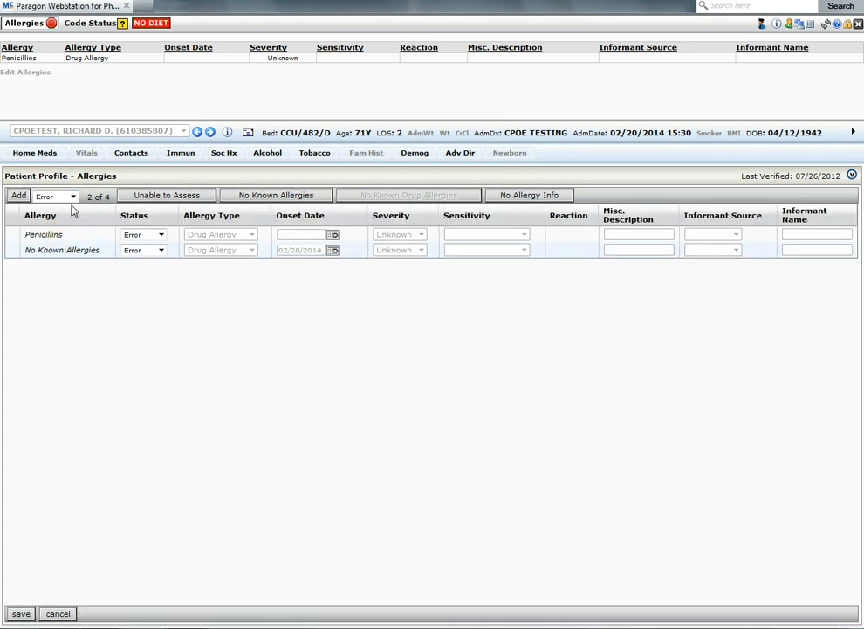
pyautogui.click(75, 197)
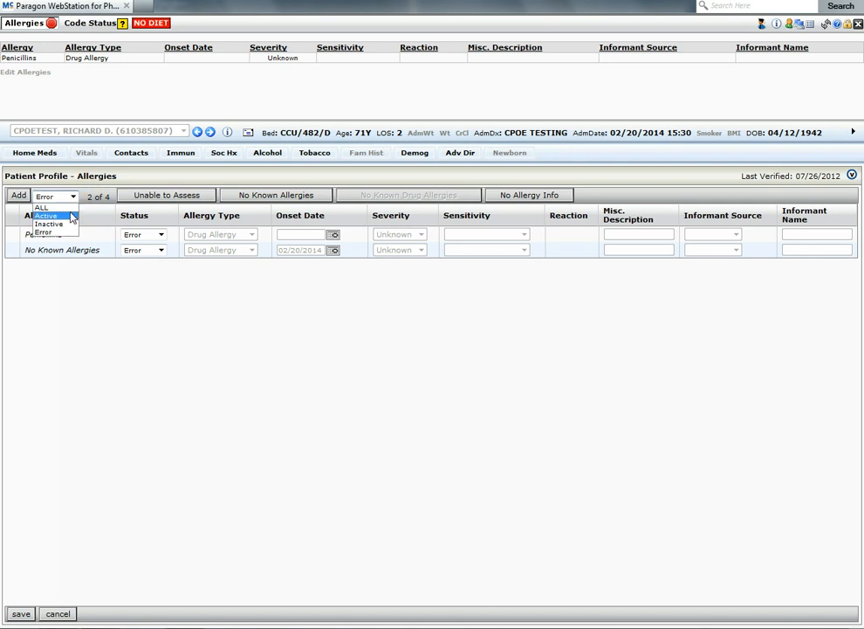
pyautogui.click(71, 215)
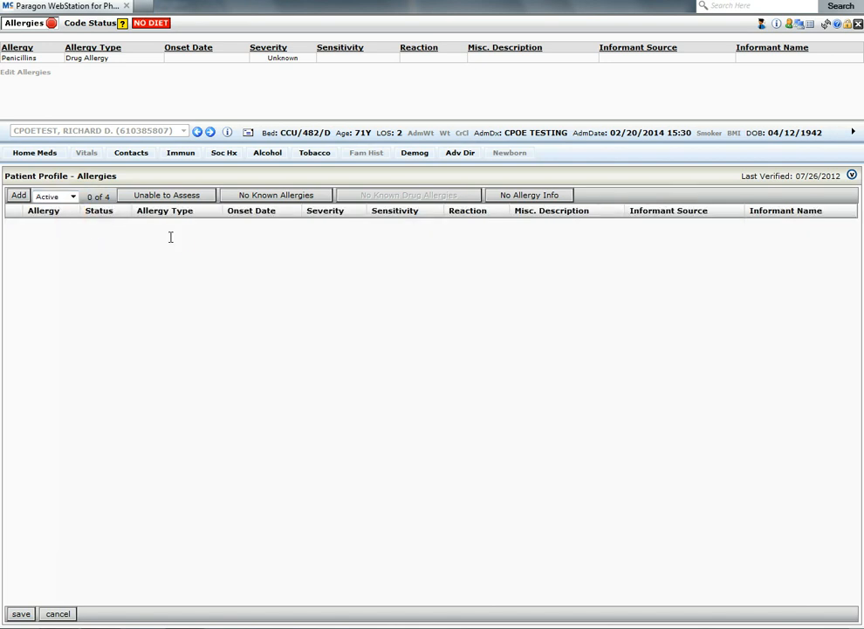
# Step: Record No Known Allergies and mark the allergy list as verified before saving
pyautogui.click(275, 197)
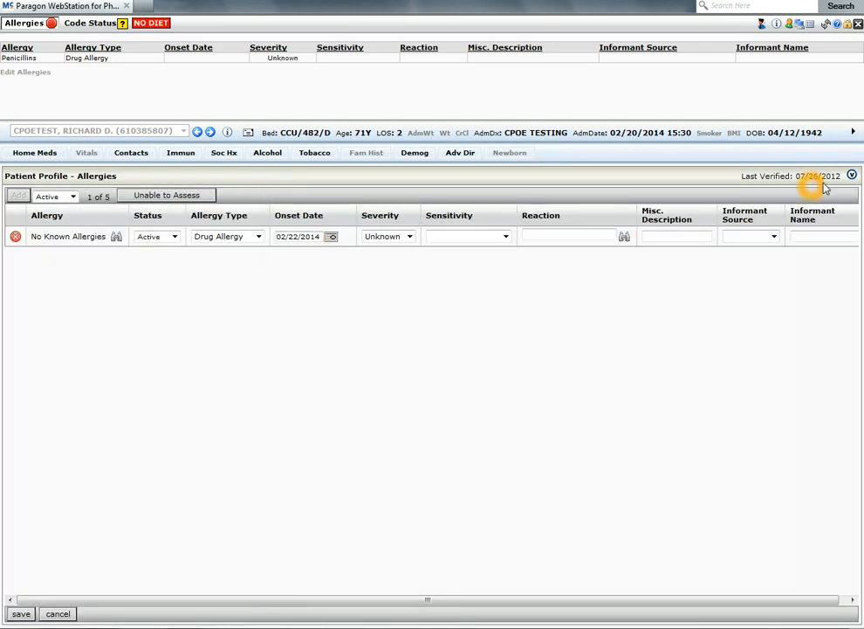
pyautogui.click(852, 177)
pyautogui.click(808, 178)
pyautogui.click(22, 616)
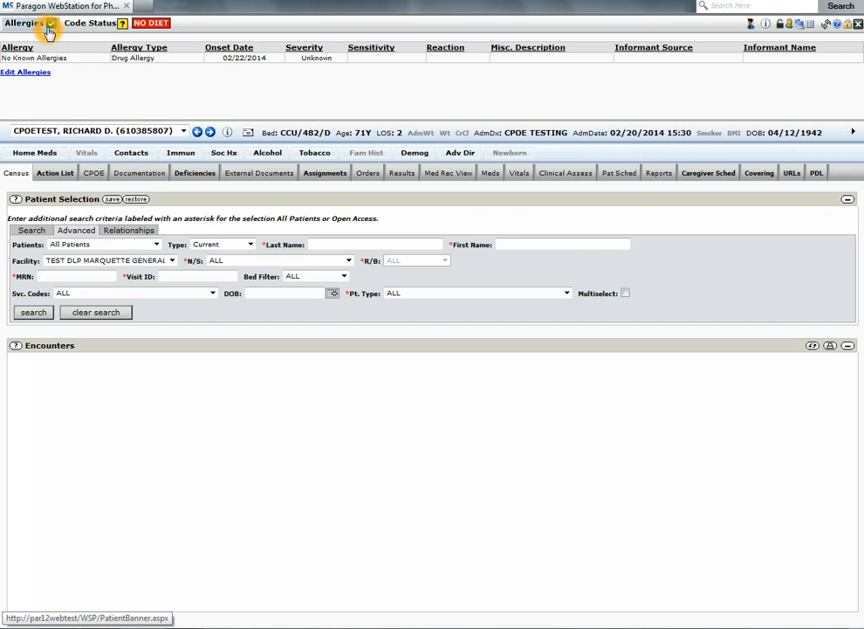
# Step: Open the home medications for editing and change Furosemide's dose to 40 milligram, saving the change
pyautogui.click(49, 28)
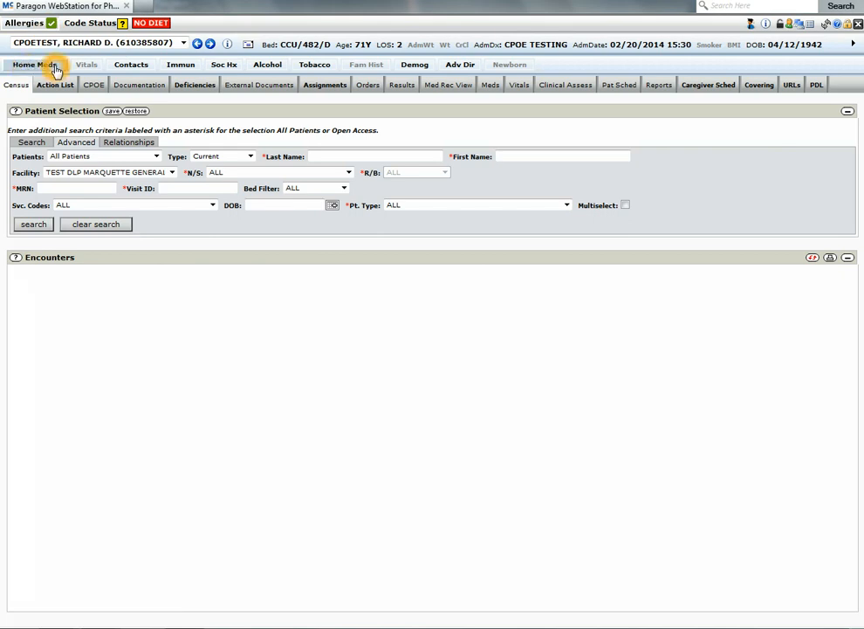
pyautogui.click(55, 68)
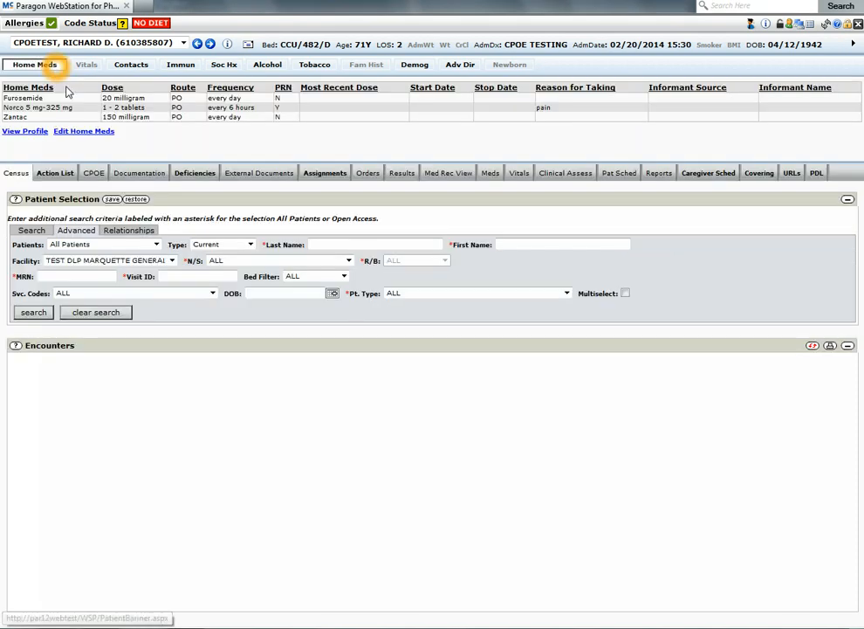
pyautogui.click(72, 132)
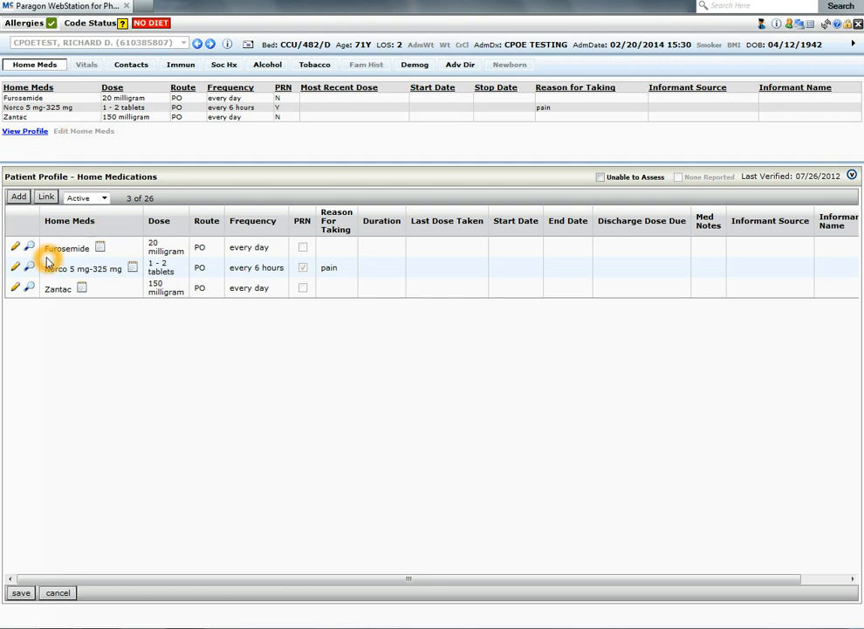
pyautogui.click(52, 319)
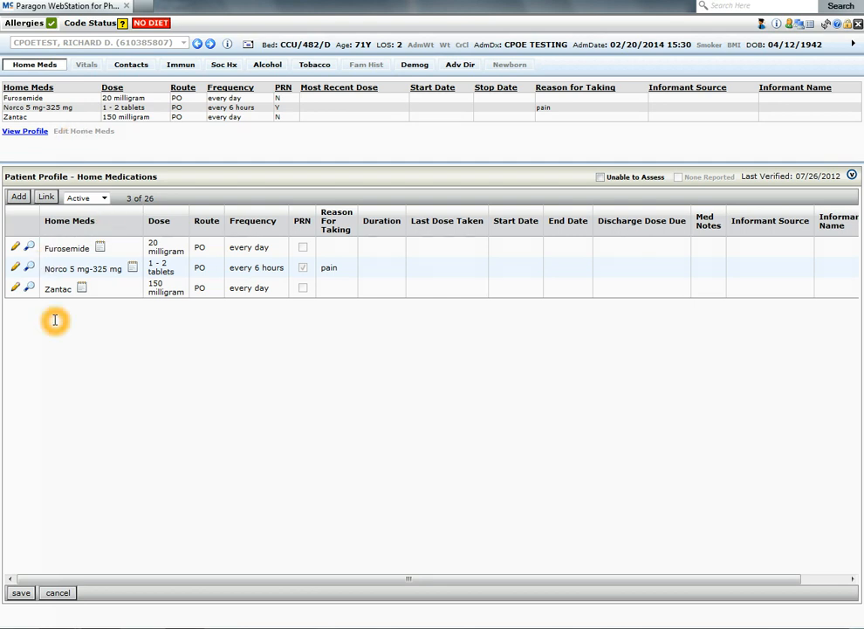
pyautogui.click(16, 249)
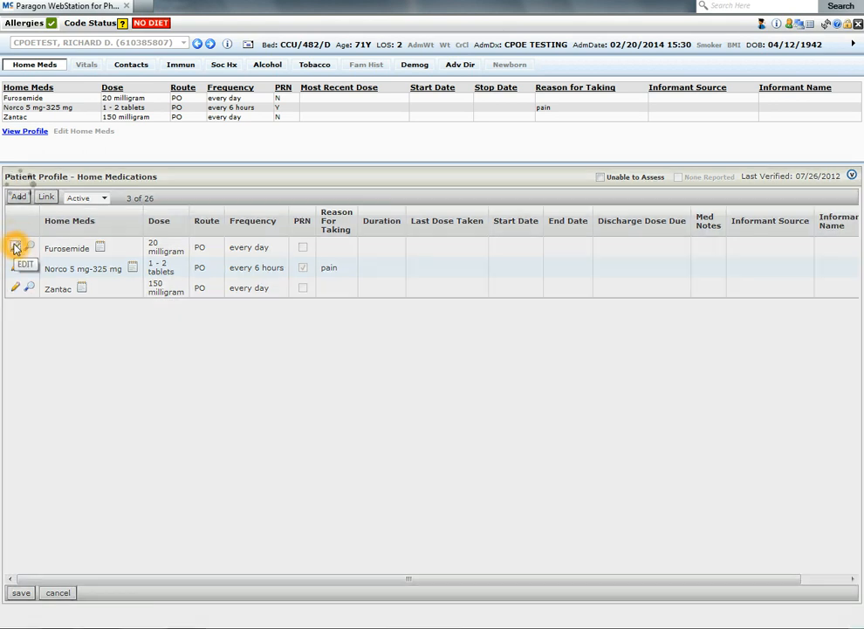
pyautogui.click(15, 248)
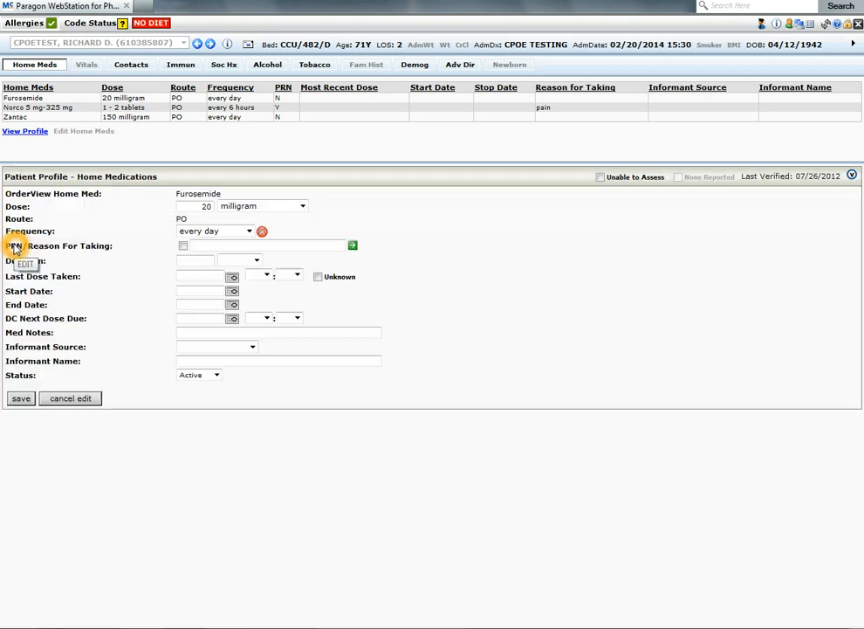
pyautogui.click(197, 206)
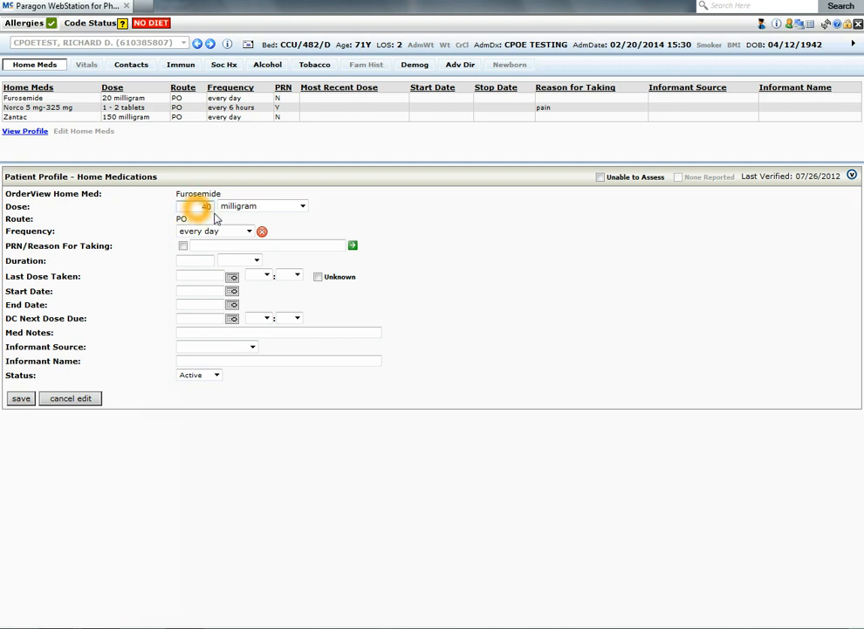
pyautogui.write('4')
pyautogui.click(21, 399)
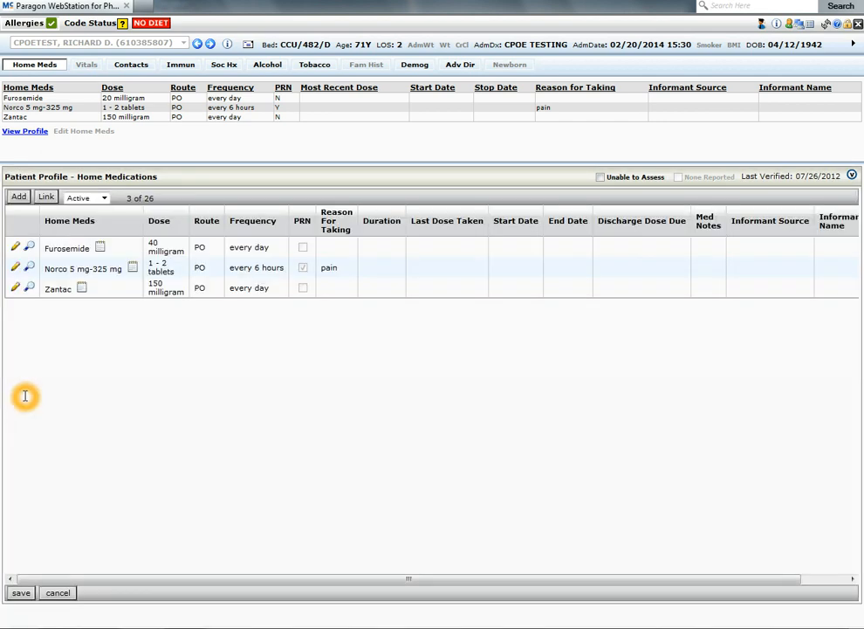
pyautogui.click(159, 248)
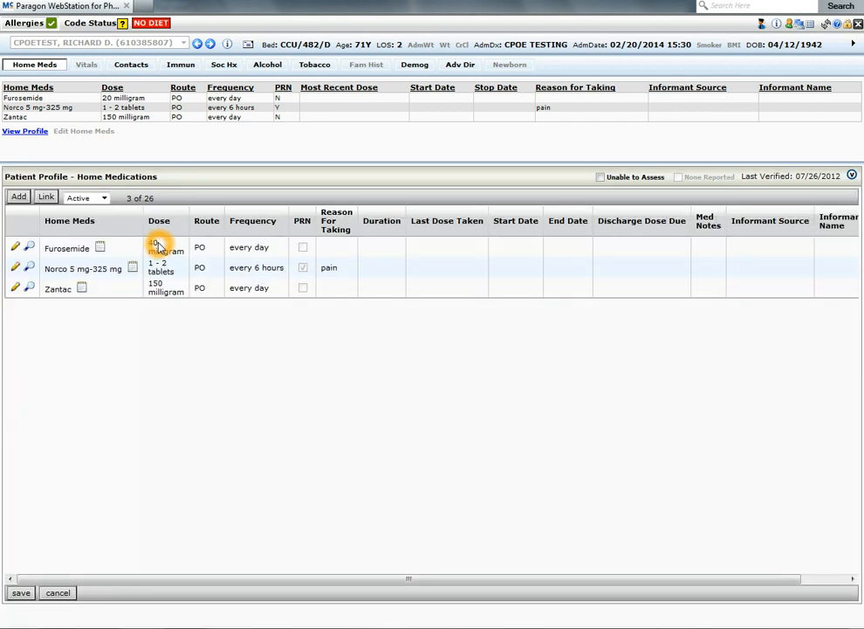
pyautogui.click(116, 354)
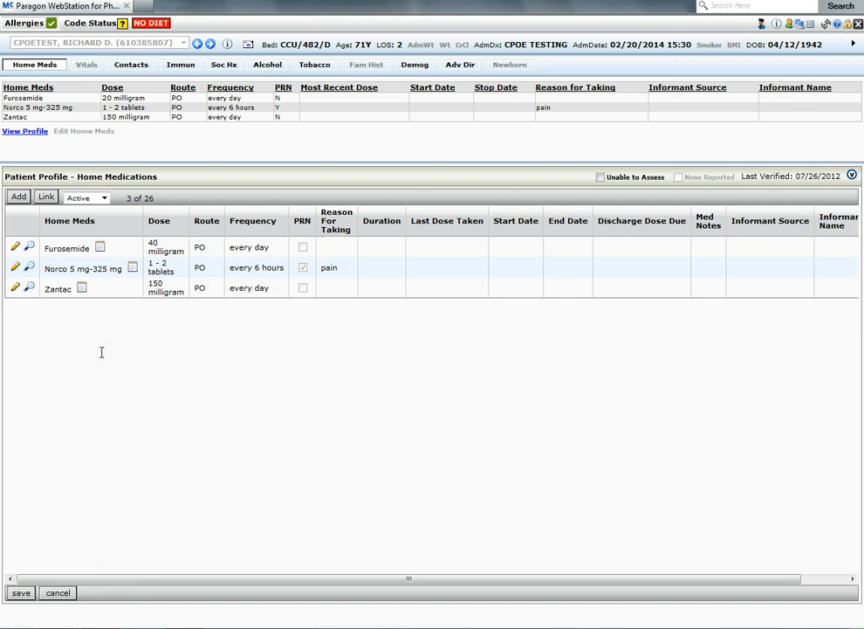
# Step: Start adding a home medication by searching for lisinopril and selecting Lisinopril Oral
pyautogui.click(18, 196)
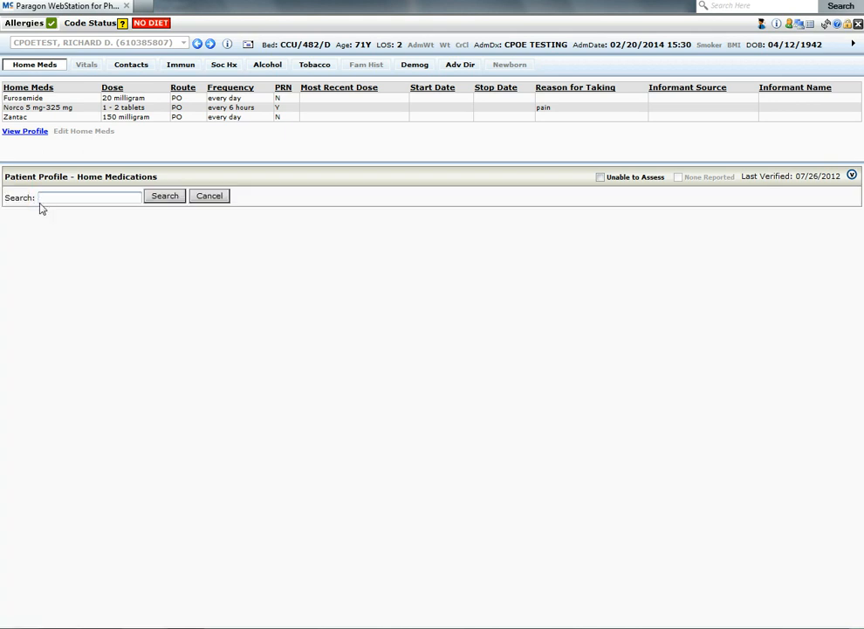
pyautogui.click(56, 200)
pyautogui.write('li')
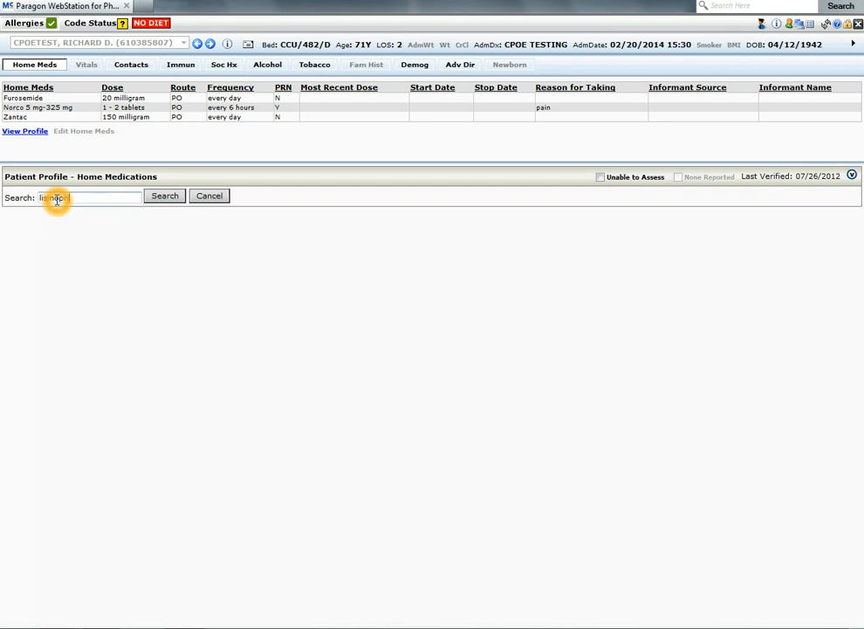
pyautogui.write('sinopril')
pyautogui.click(158, 197)
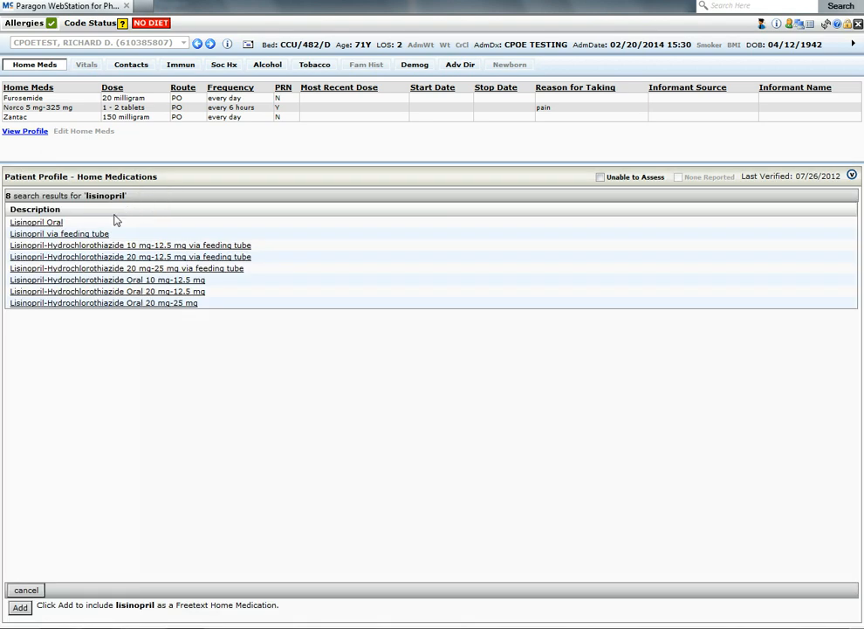
pyautogui.click(33, 224)
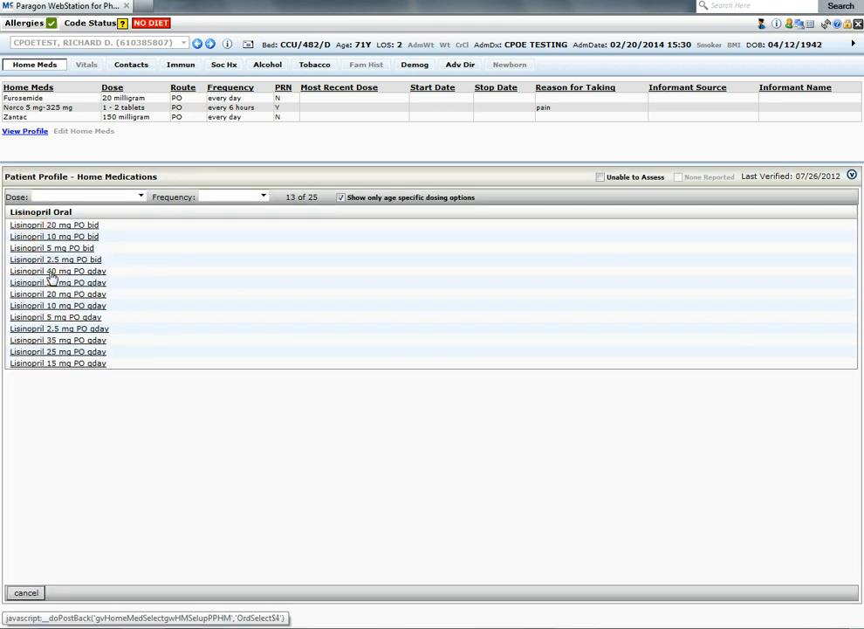
# Step: Choose the Lisinopril 20 mg PO qday dosing option and save the new home medication
pyautogui.click(139, 197)
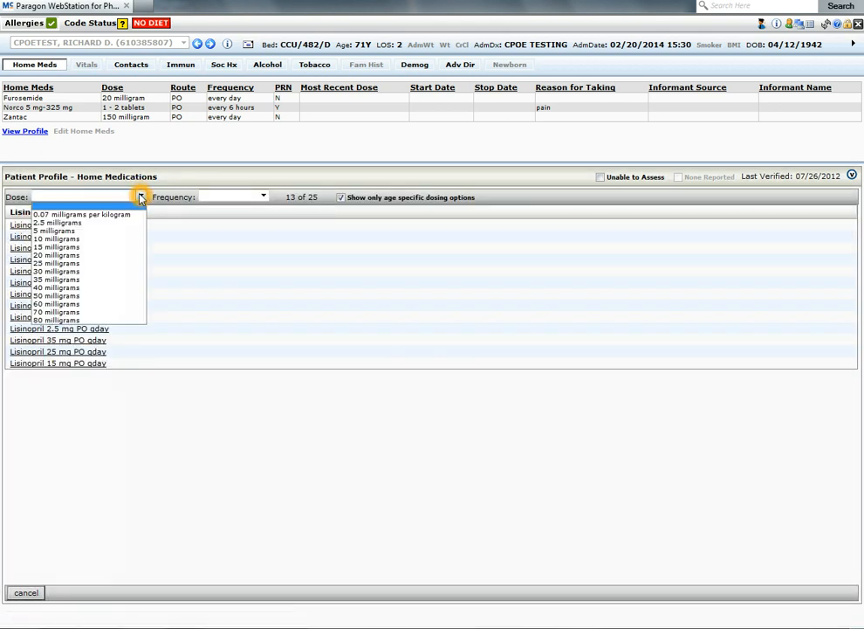
pyautogui.click(140, 197)
pyautogui.click(265, 198)
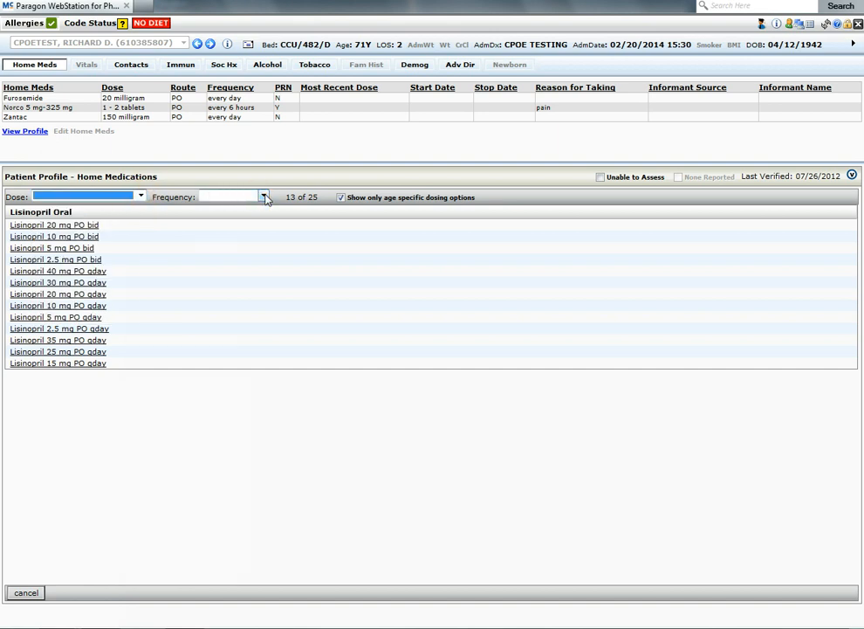
pyautogui.click(265, 198)
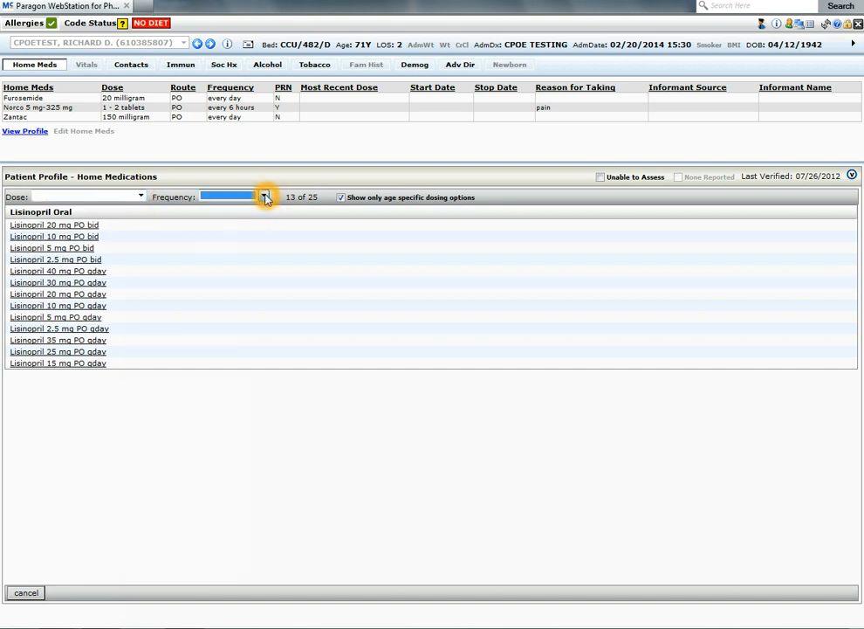
pyautogui.click(341, 198)
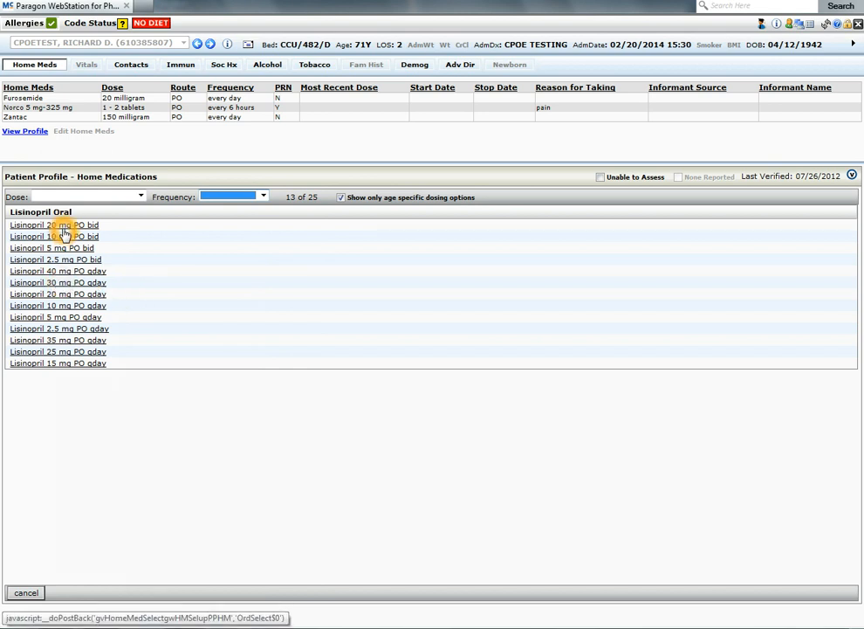
pyautogui.click(59, 295)
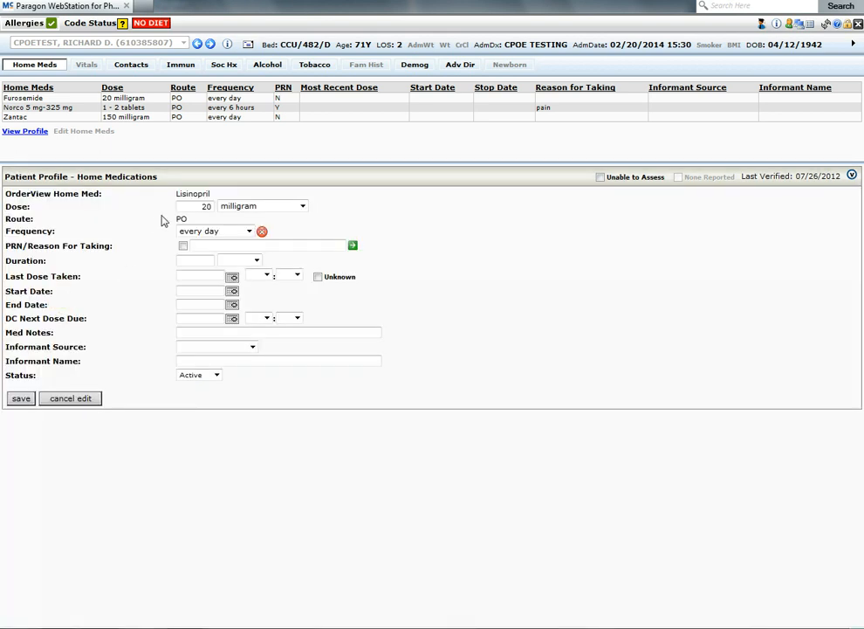
pyautogui.click(197, 209)
pyautogui.click(242, 235)
pyautogui.click(240, 244)
pyautogui.click(22, 401)
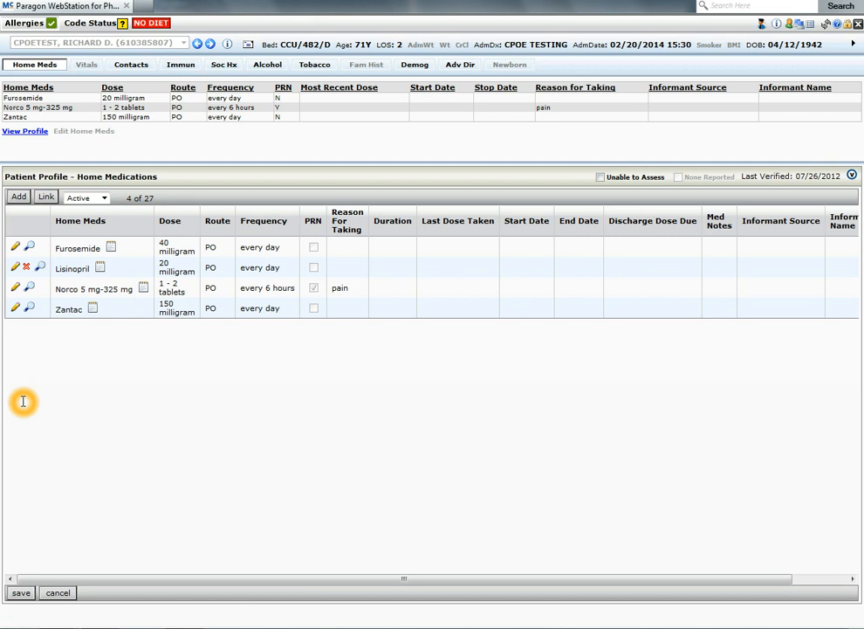
pyautogui.click(23, 401)
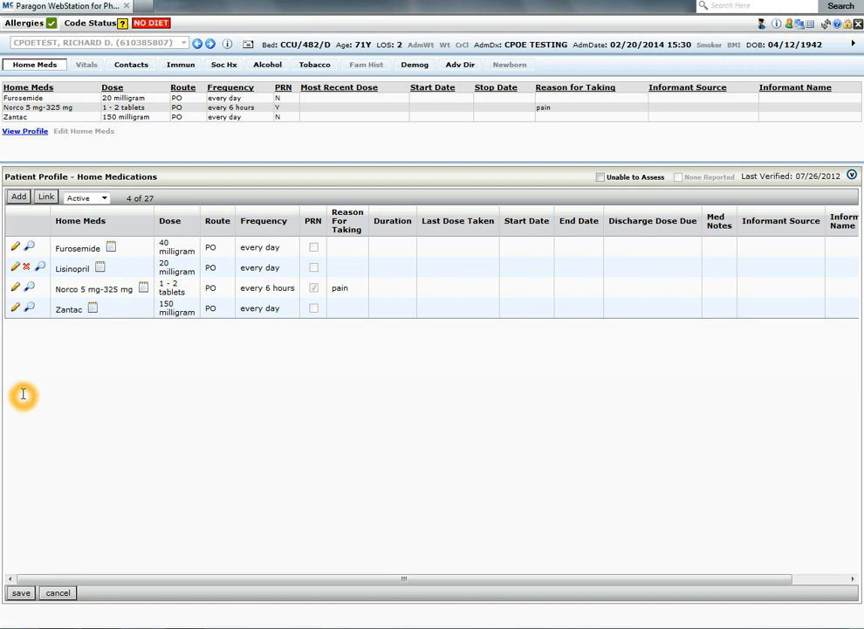
pyautogui.click(70, 339)
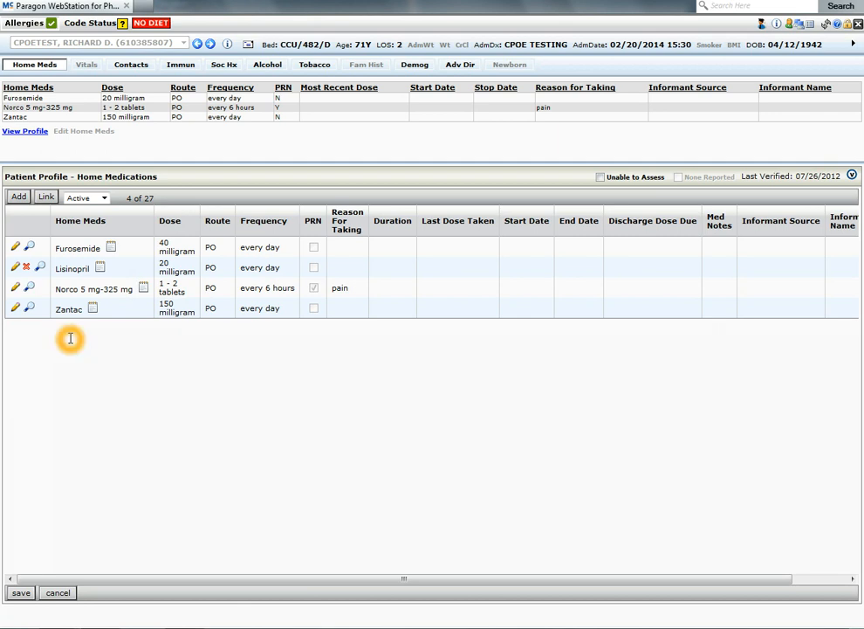
pyautogui.click(67, 247)
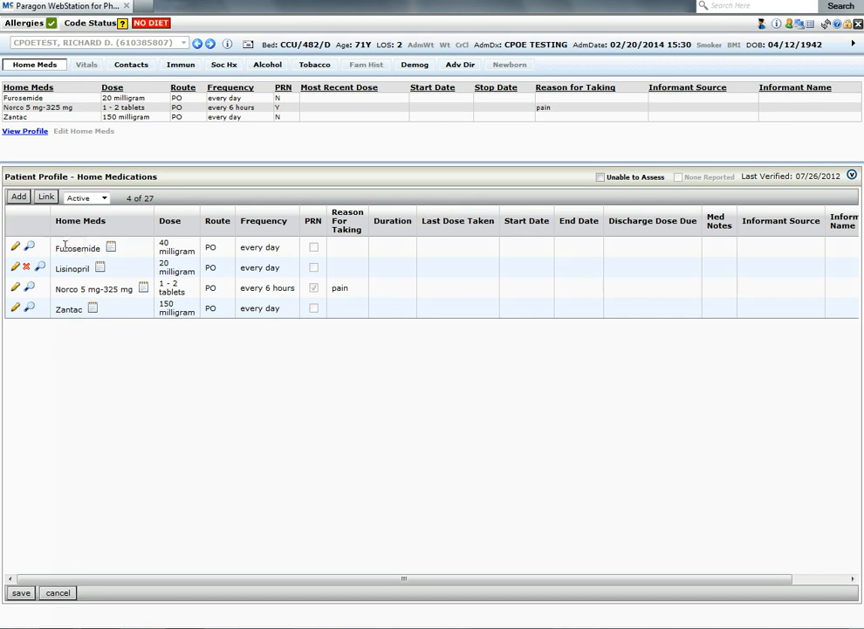
pyautogui.click(59, 247)
# Step: Set Zantac's status to Inactive with the reason "no longer taking" and save the change
pyautogui.click(16, 310)
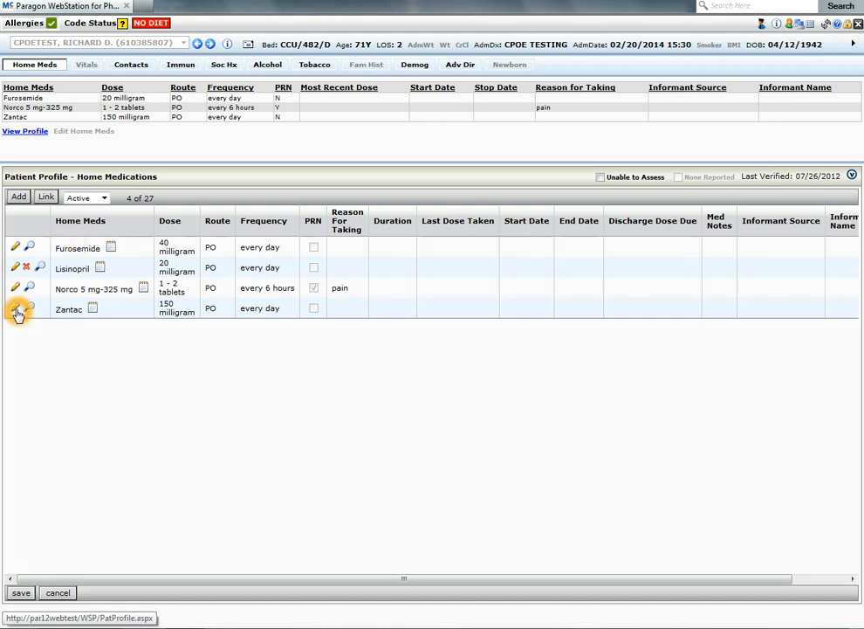
pyautogui.click(17, 311)
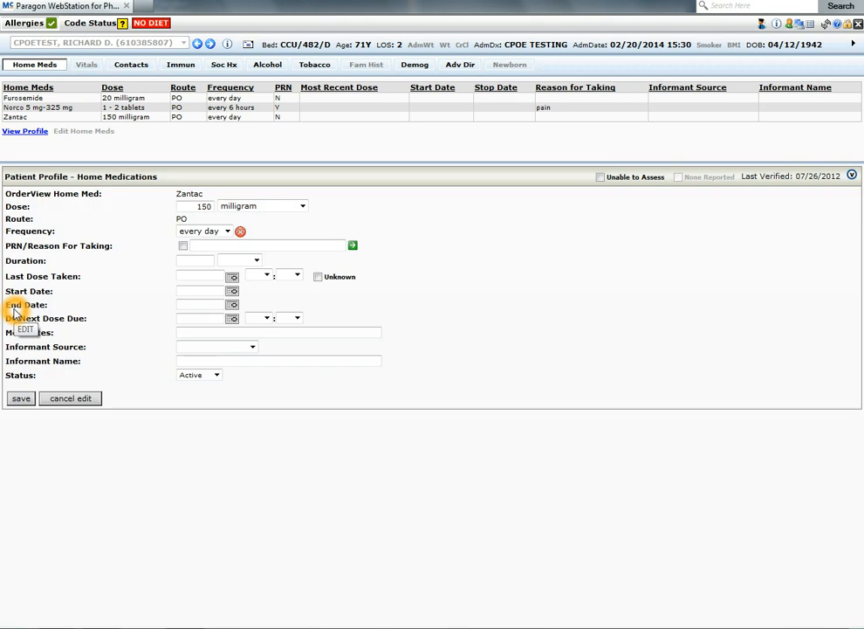
pyautogui.click(217, 377)
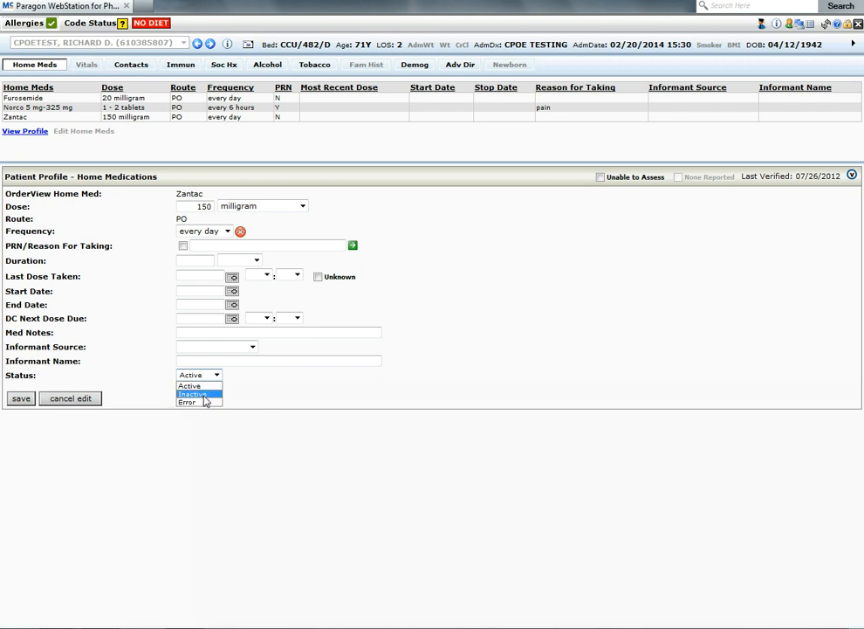
pyautogui.click(200, 395)
pyautogui.write('no longer taking')
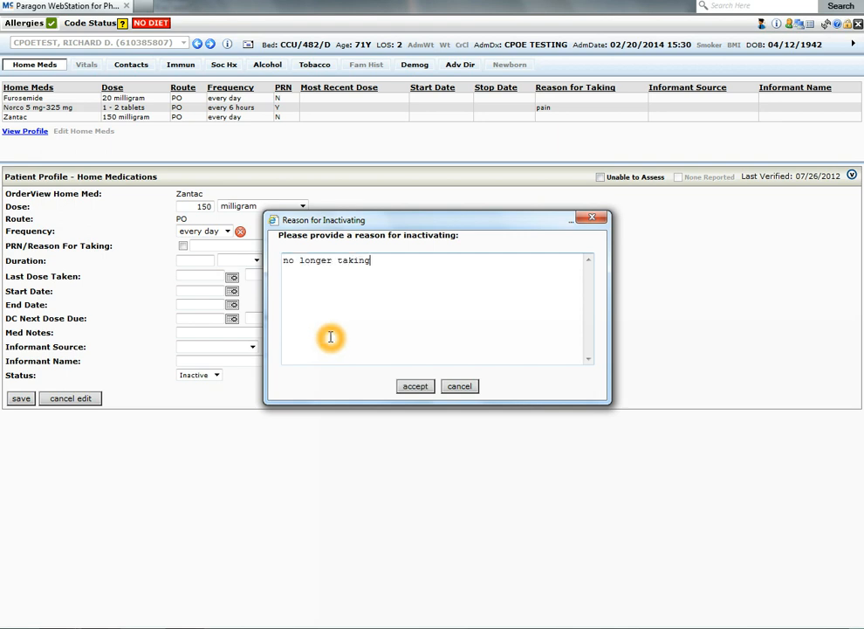
pyautogui.click(414, 386)
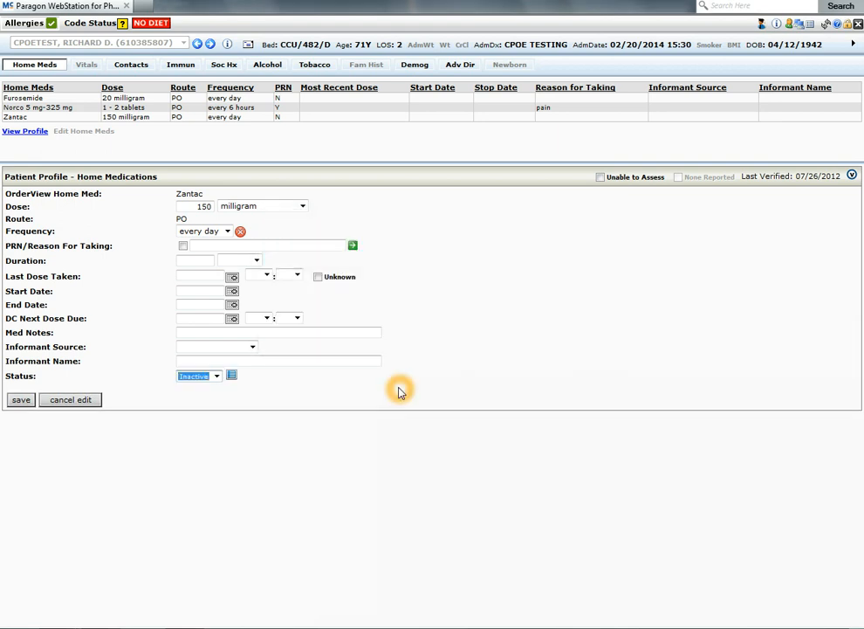
pyautogui.click(32, 401)
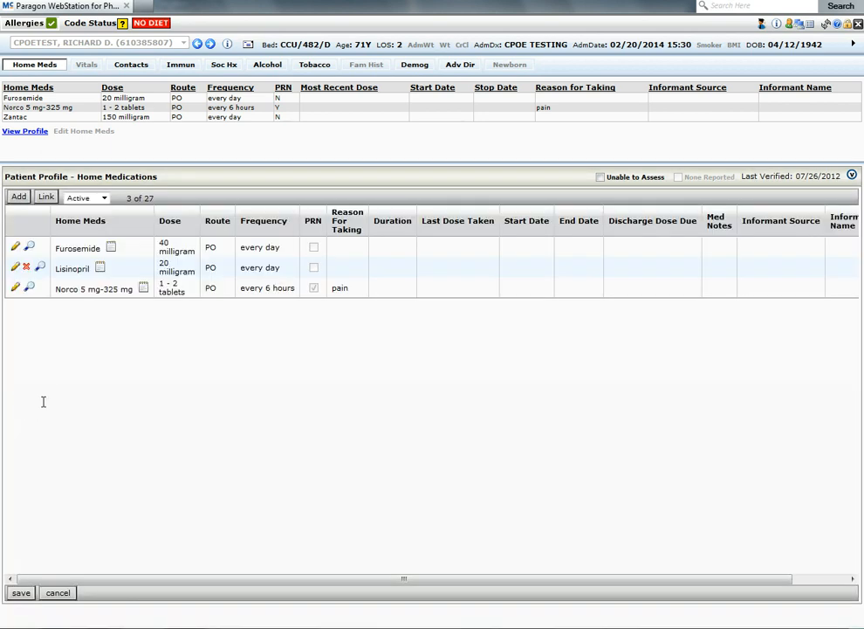
# Step: Filter the home medication list to Inactive, then ALL, then back to Active
pyautogui.click(103, 198)
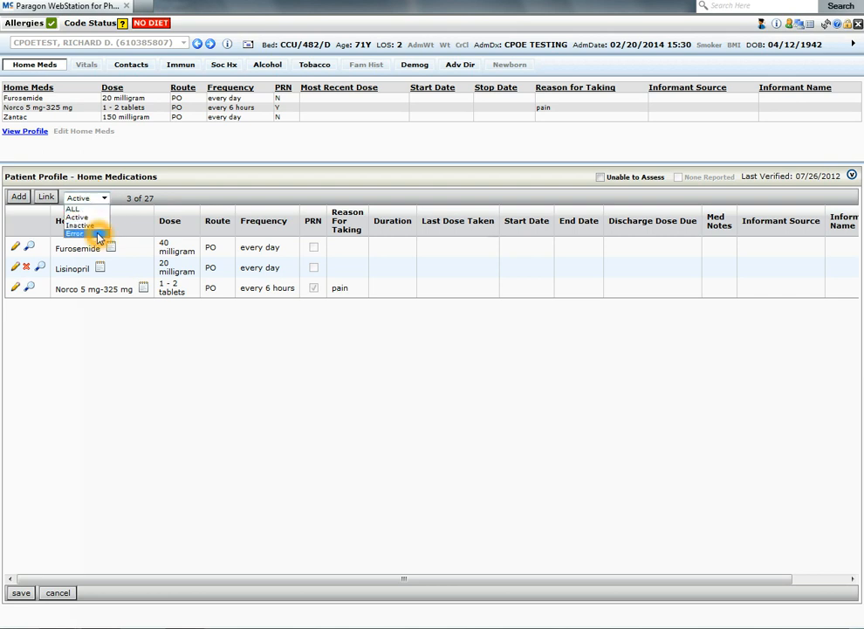
pyautogui.click(84, 225)
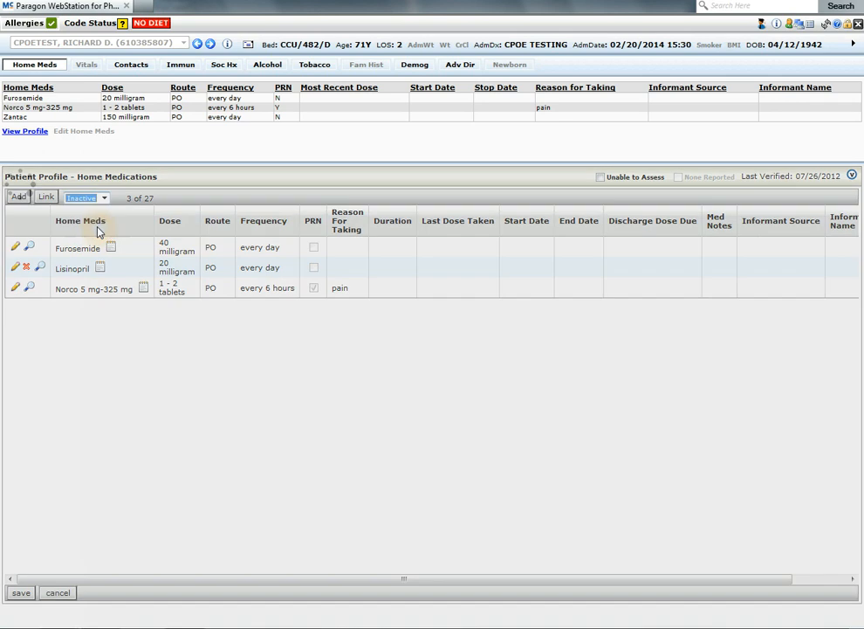
pyautogui.click(106, 199)
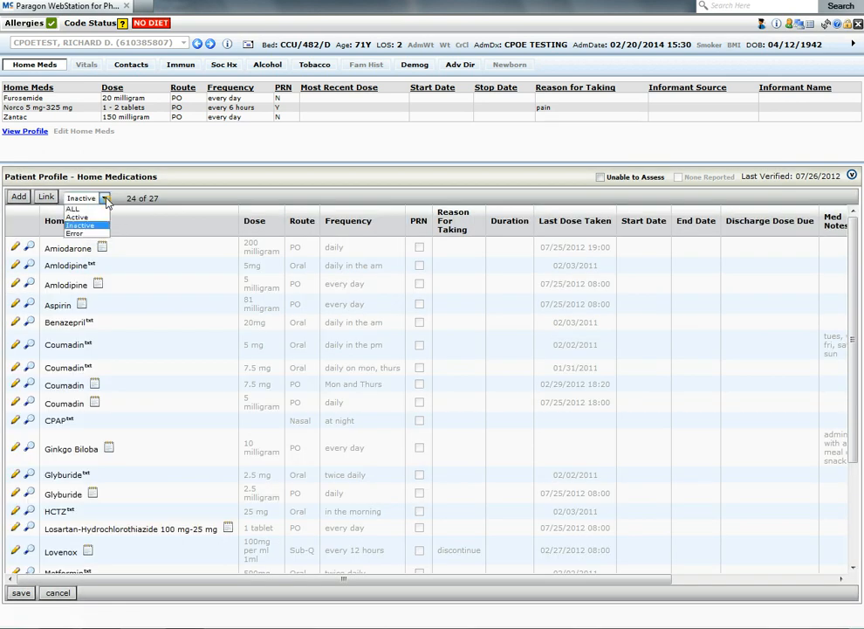
pyautogui.click(73, 208)
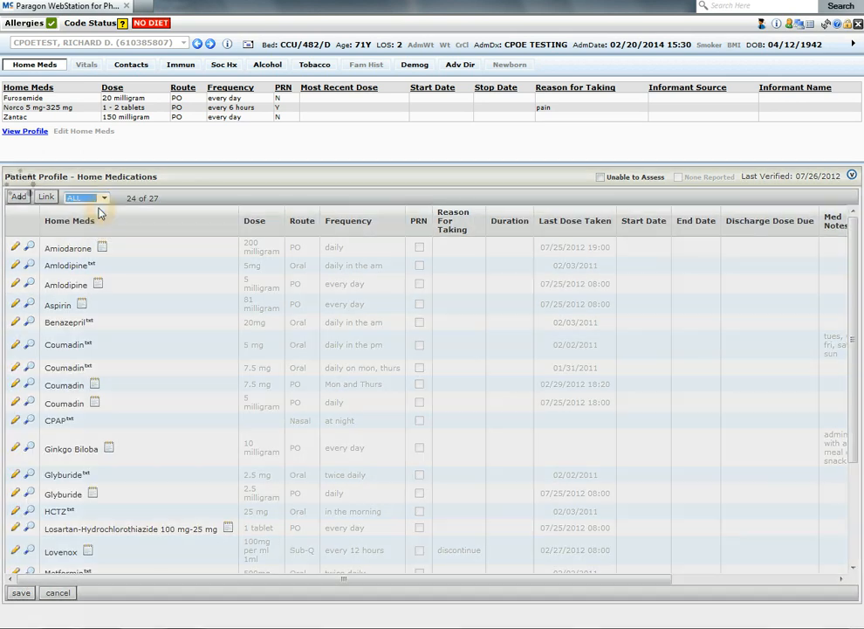
pyautogui.click(104, 199)
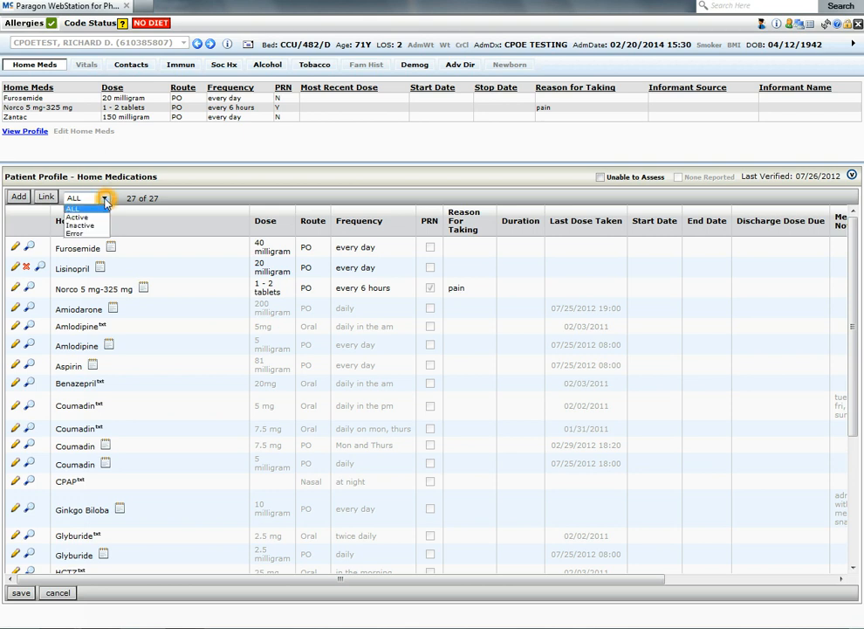
pyautogui.click(96, 216)
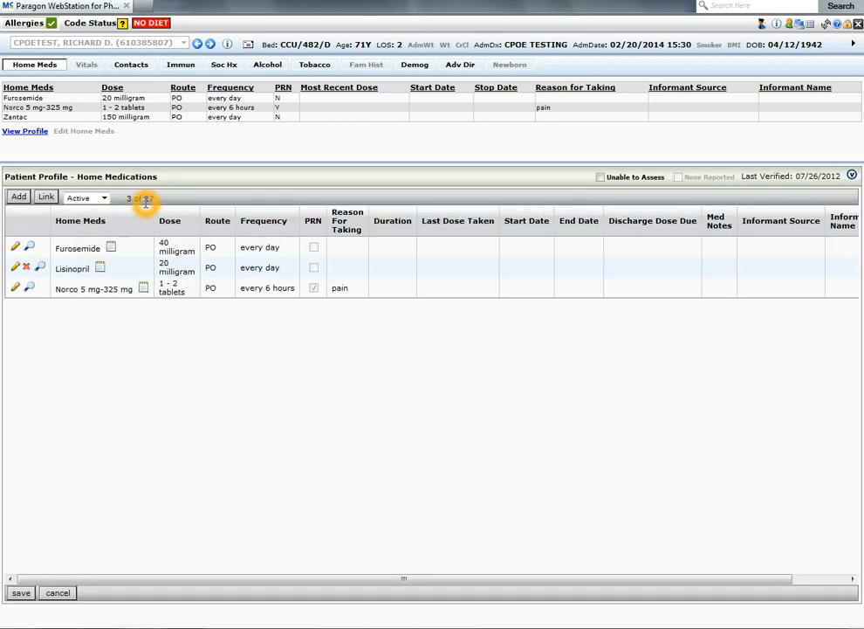
pyautogui.click(130, 207)
pyautogui.click(140, 200)
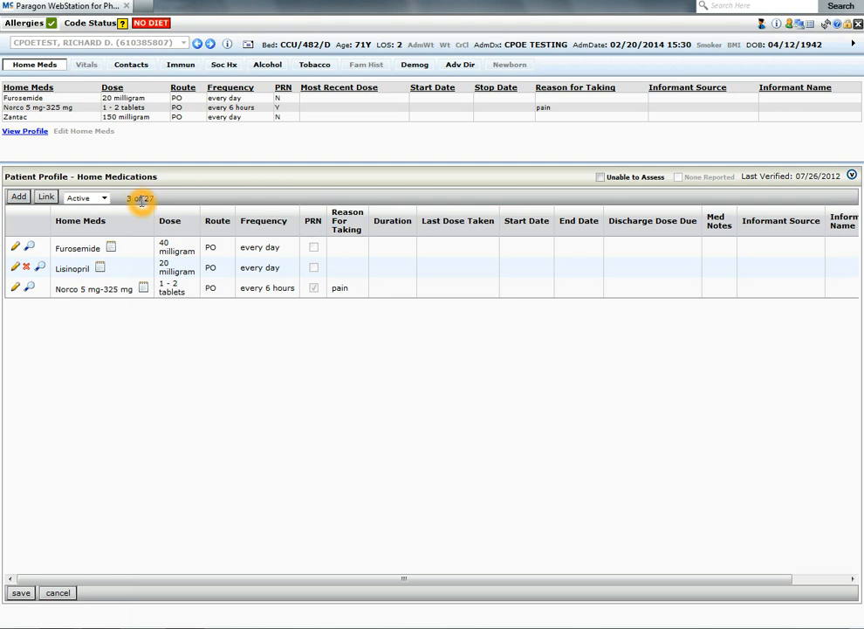
pyautogui.click(112, 201)
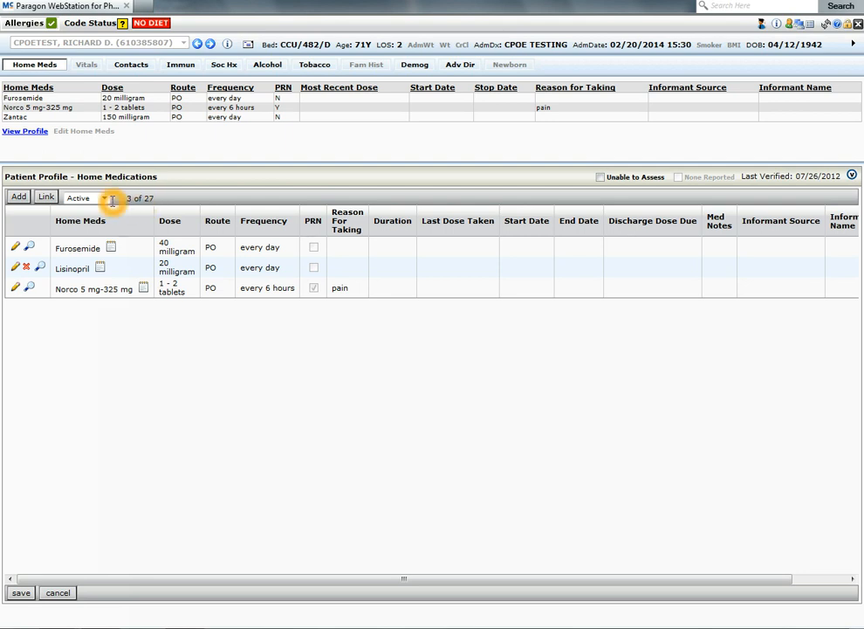
pyautogui.click(110, 203)
pyautogui.click(110, 203)
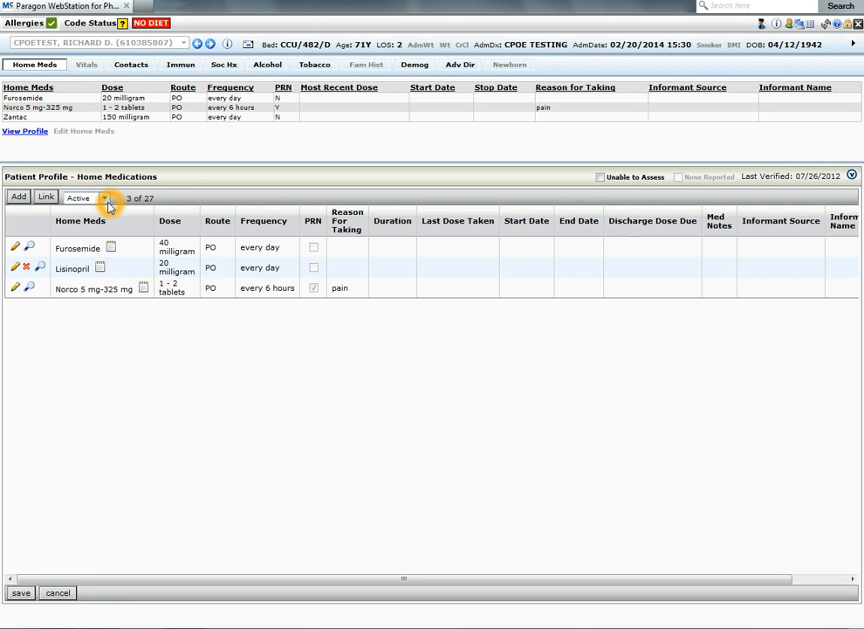
pyautogui.click(98, 290)
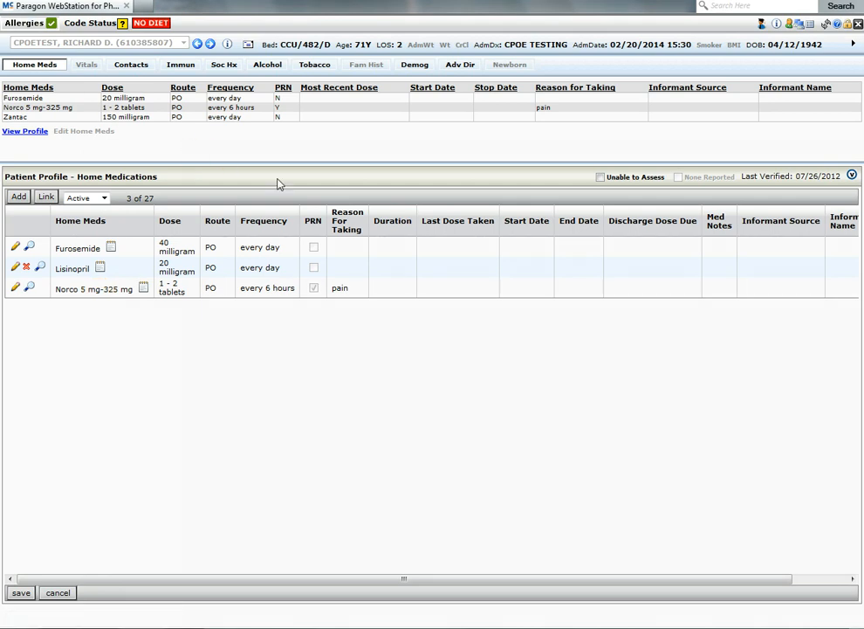
# Step: Mark the home medication list as verified and save it
pyautogui.click(469, 318)
pyautogui.click(853, 176)
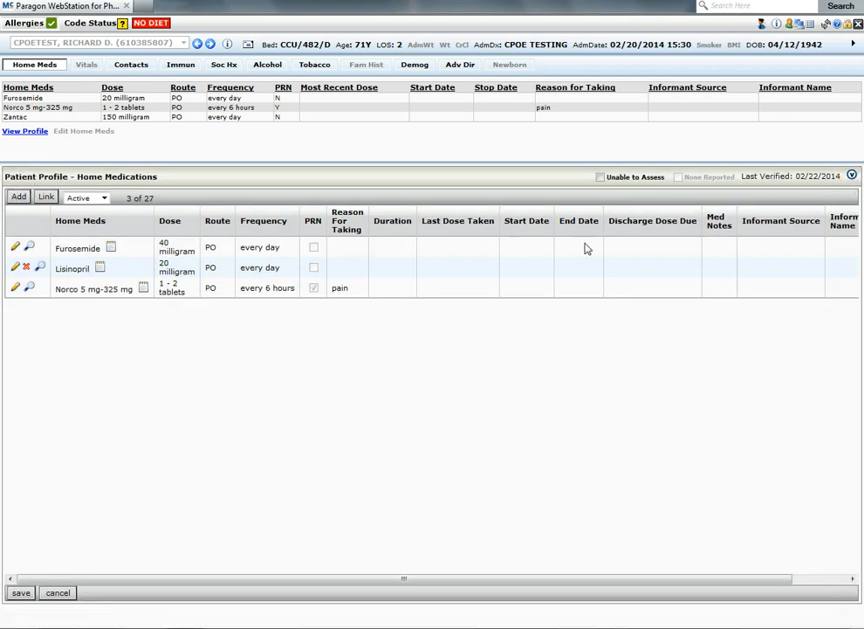
pyautogui.click(20, 593)
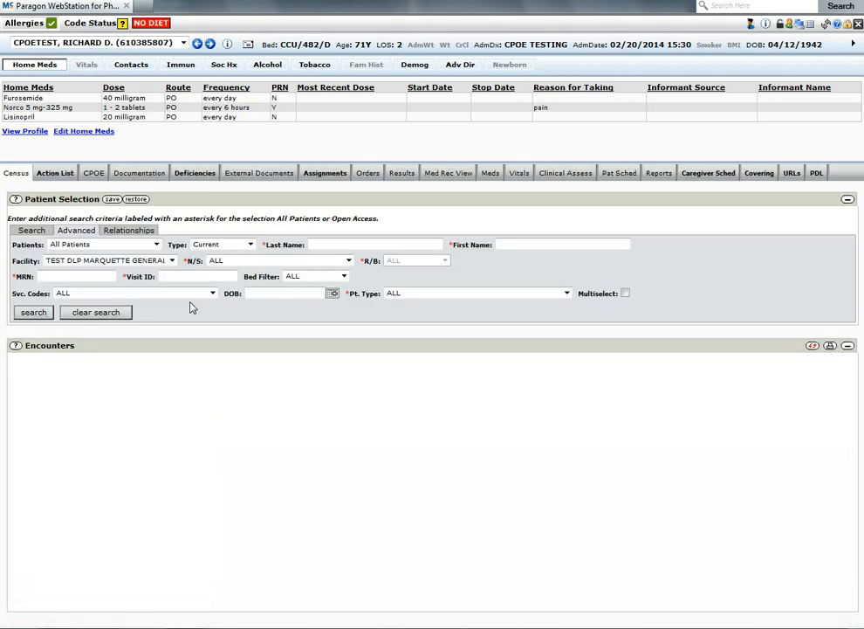
# Step: Reopen the home medications for editing and search for benadryl to add as a new home medication
pyautogui.click(33, 87)
pyautogui.click(48, 102)
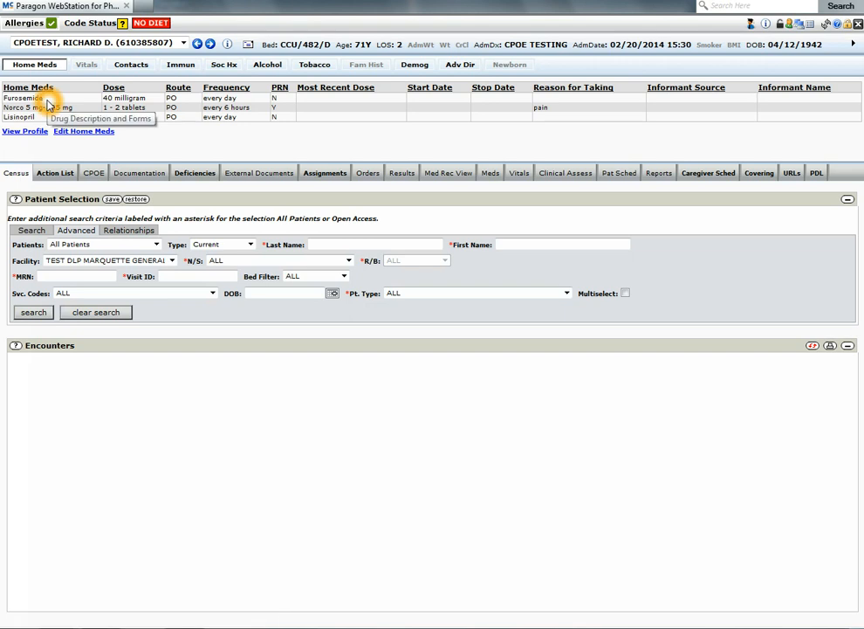
pyautogui.click(71, 131)
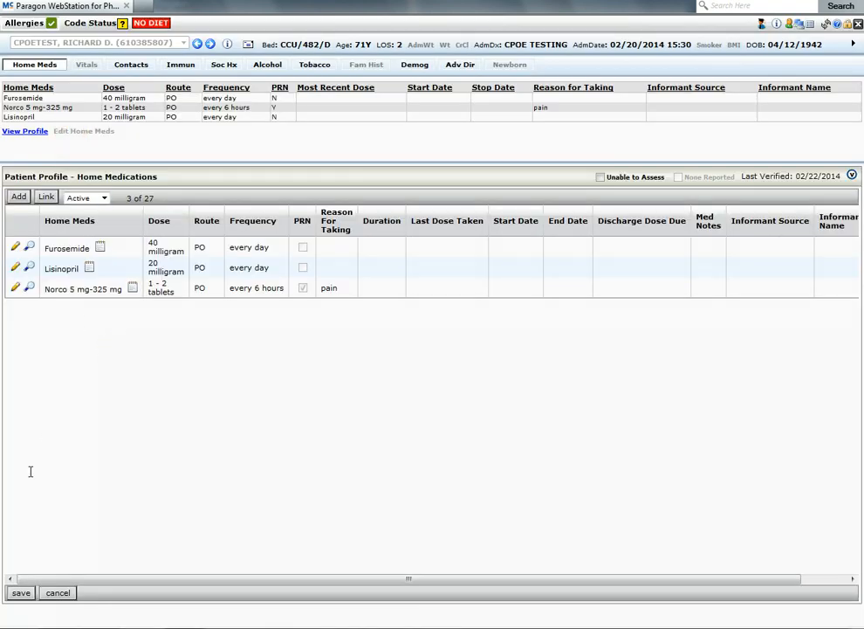
pyautogui.click(20, 197)
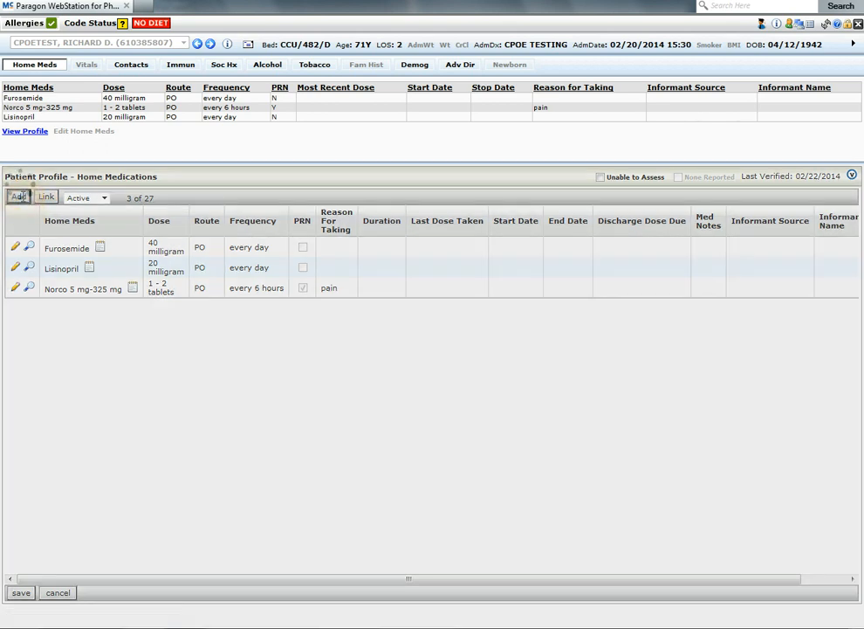
pyautogui.click(46, 196)
pyautogui.write('benadryl')
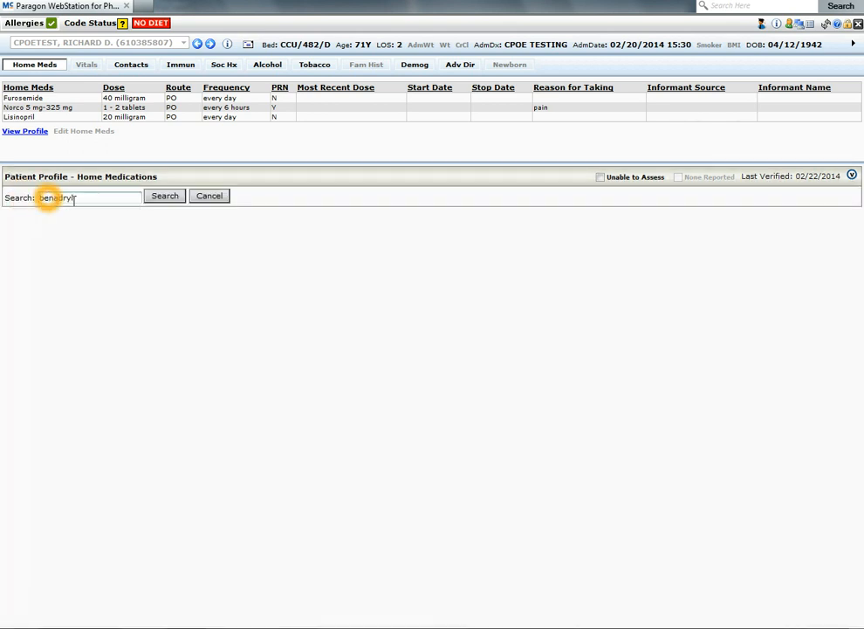
pyautogui.click(165, 196)
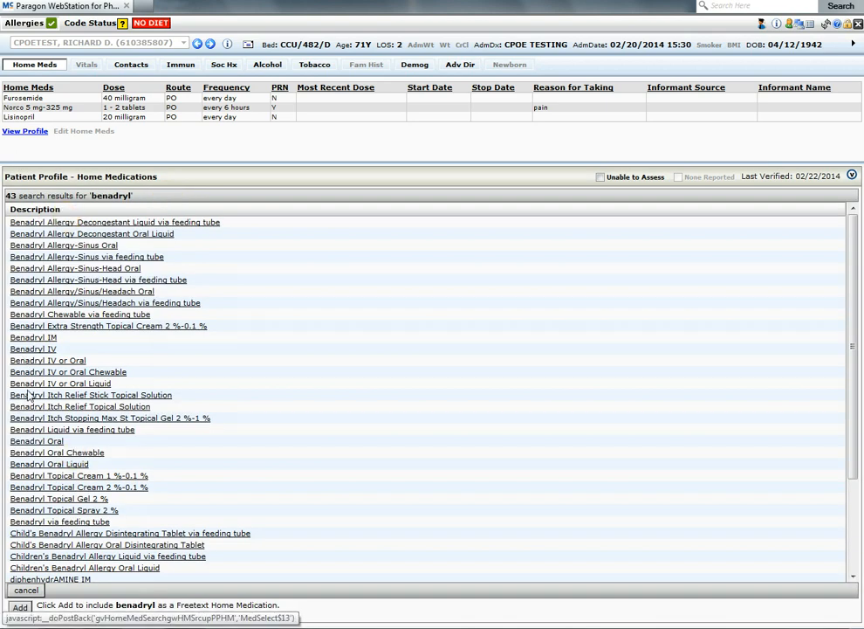
# Step: Add benadryl as a free-text home medication, 25 mg PO every 4 hours
pyautogui.click(24, 607)
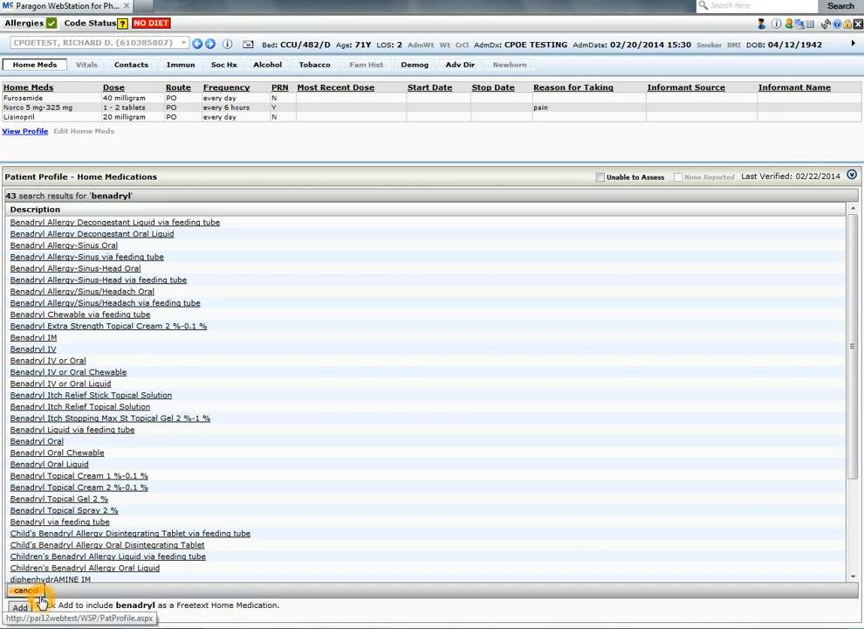
pyautogui.click(26, 590)
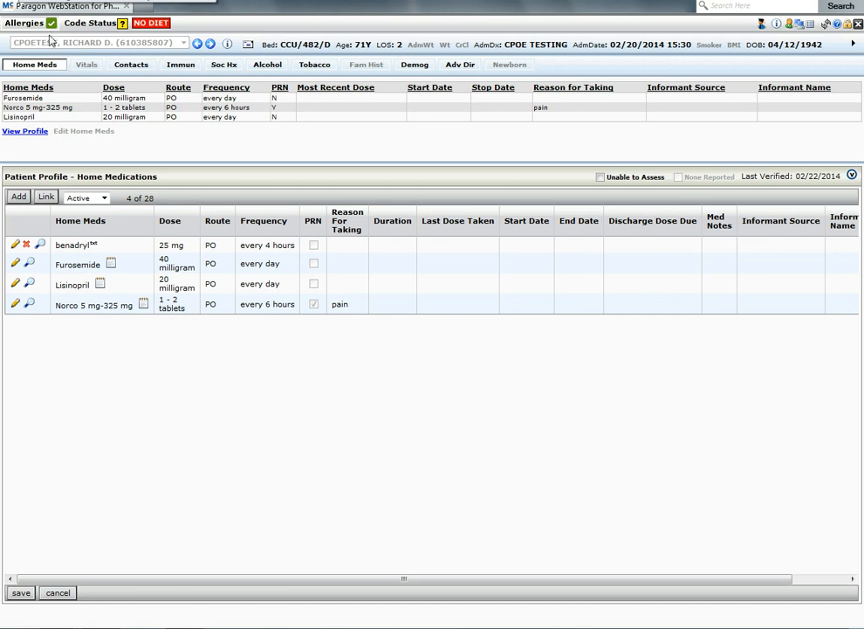
pyautogui.click(93, 252)
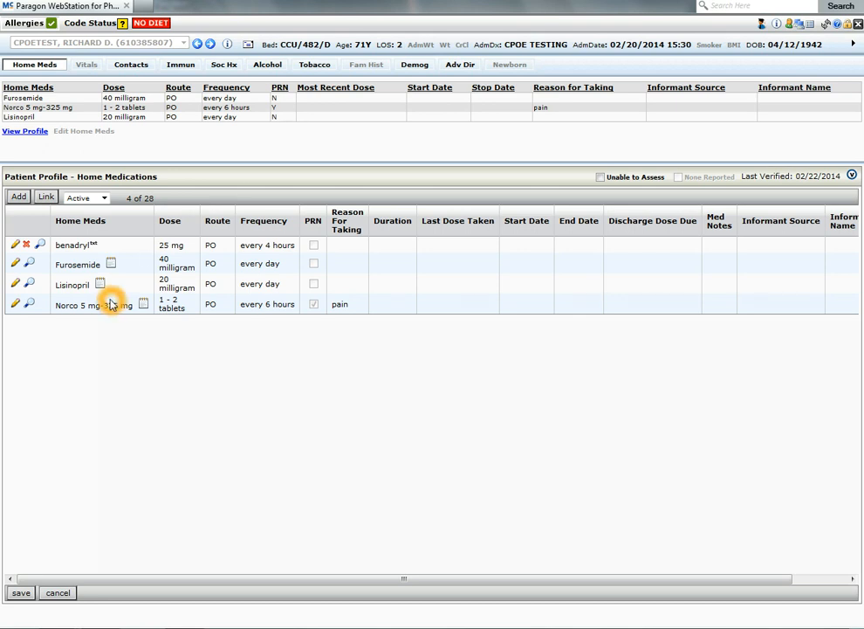
pyautogui.click(141, 309)
pyautogui.click(146, 332)
# Step: Search the home medication catalogue for neurontin and pick the Neurontin Oral 100 mg PO bid dosing option
pyautogui.click(19, 196)
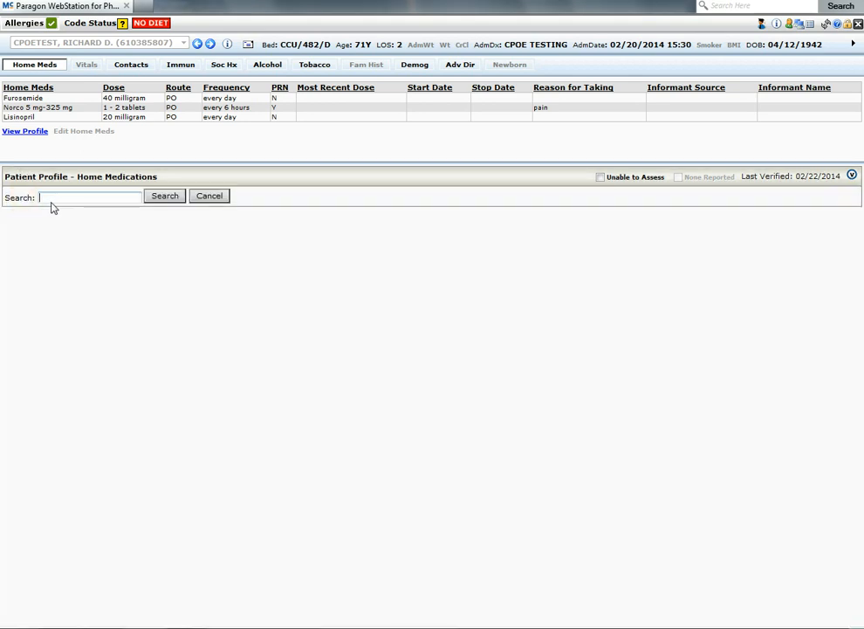
pyautogui.click(64, 197)
pyautogui.write('neurontin')
pyautogui.press('Return')
pyautogui.click(56, 235)
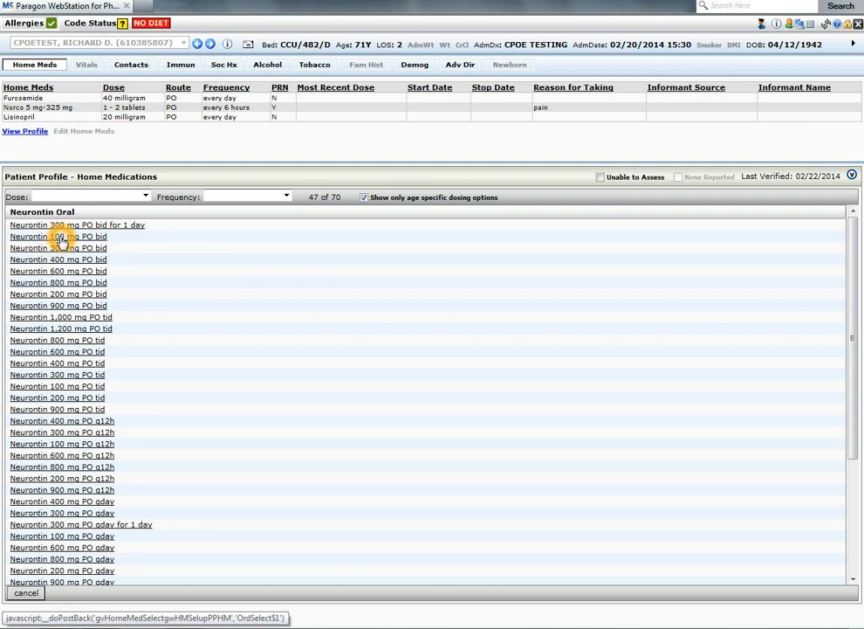
pyautogui.click(59, 237)
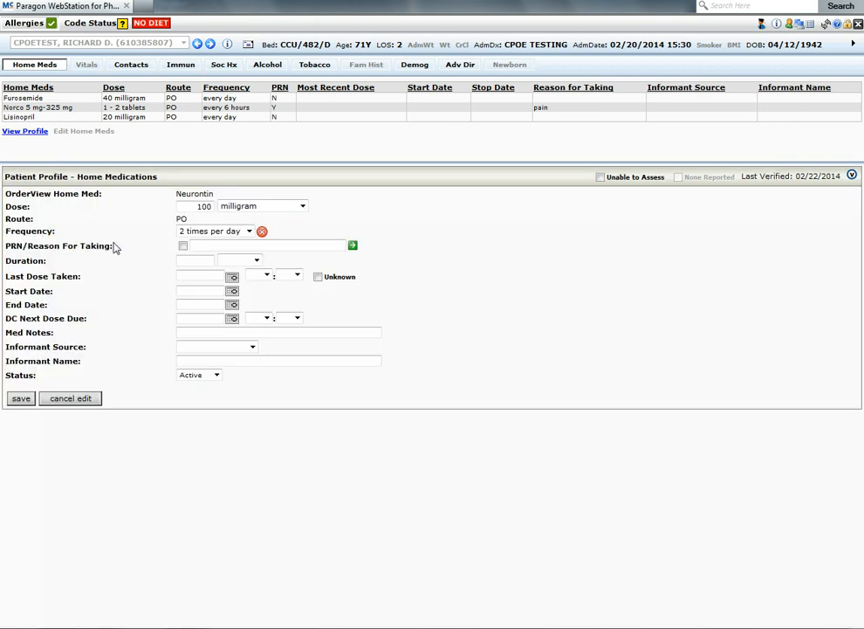
# Step: Change the Neurontin 100 mg frequency to daily and save the new home medication
pyautogui.click(194, 207)
pyautogui.click(187, 233)
pyautogui.click(210, 236)
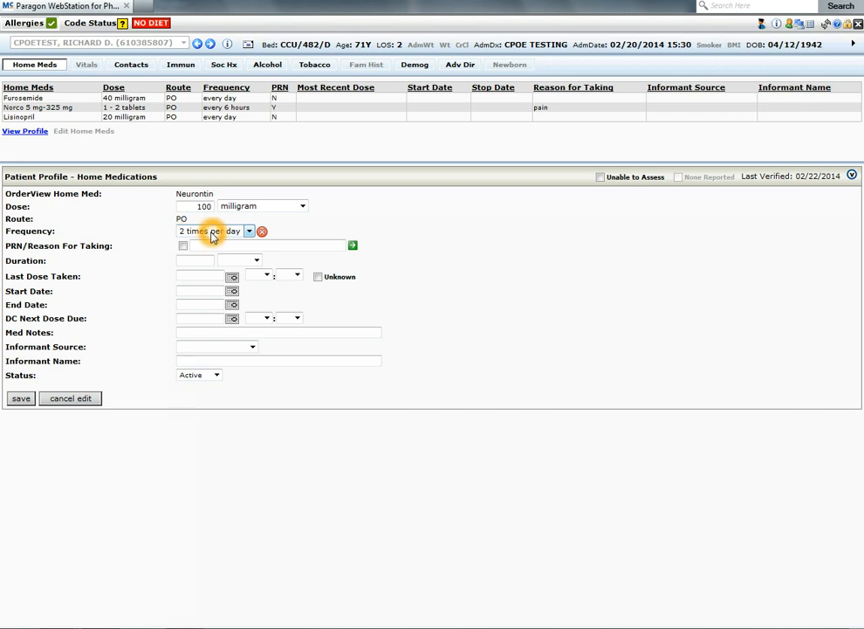
pyautogui.click(262, 232)
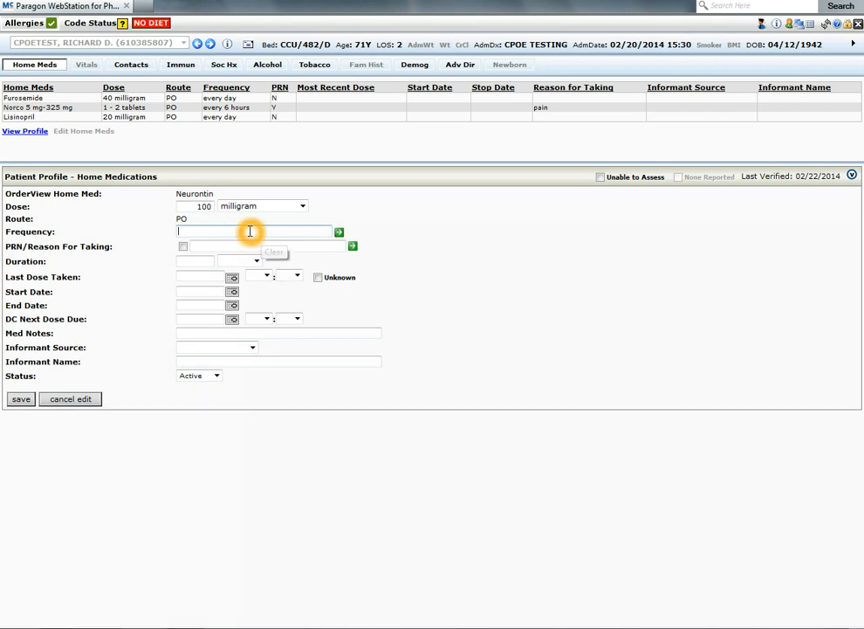
pyautogui.click(251, 231)
pyautogui.write('daily')
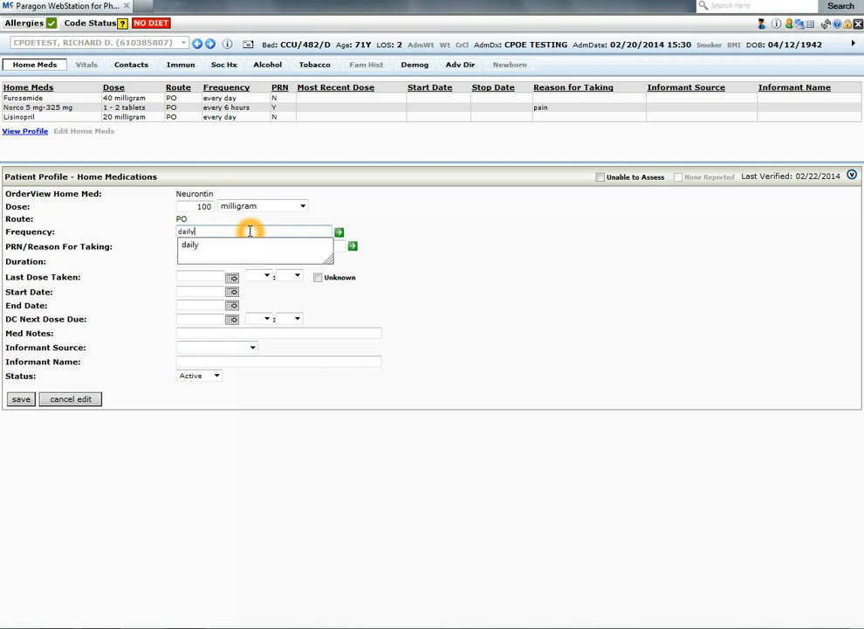
pyautogui.press('Return')
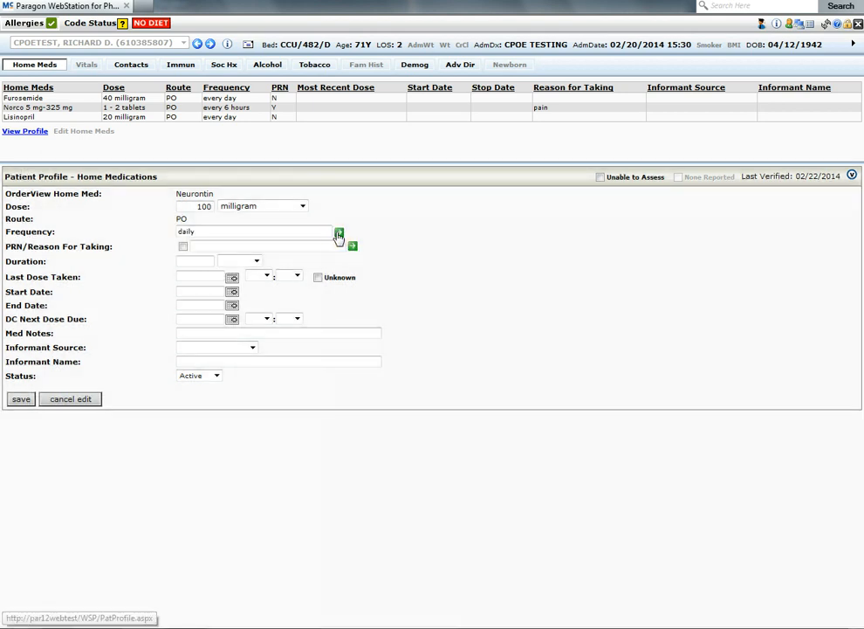
pyautogui.click(244, 251)
pyautogui.click(22, 399)
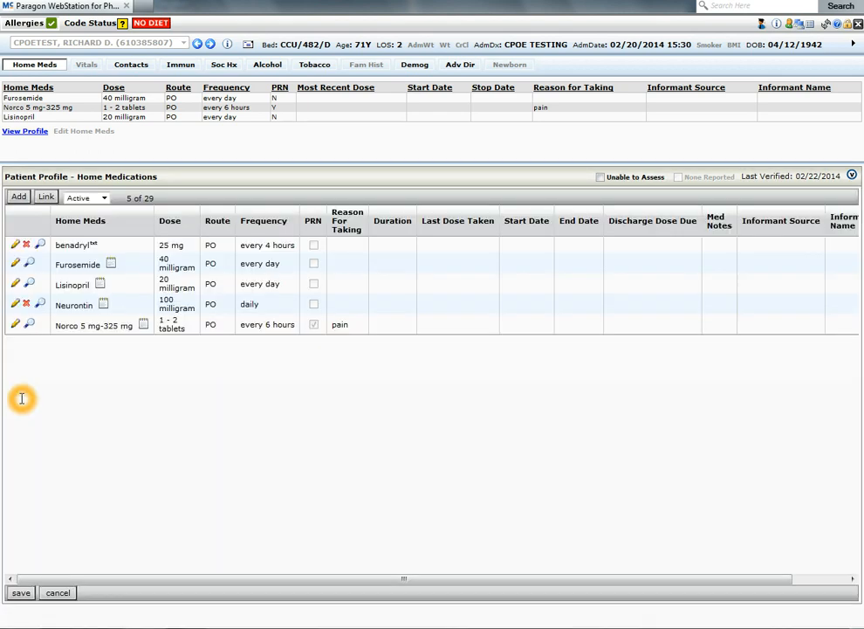
# Step: Add another Neurontin Oral home medication by searching for neurontin and picking the 300 mg PO bid option
pyautogui.click(63, 304)
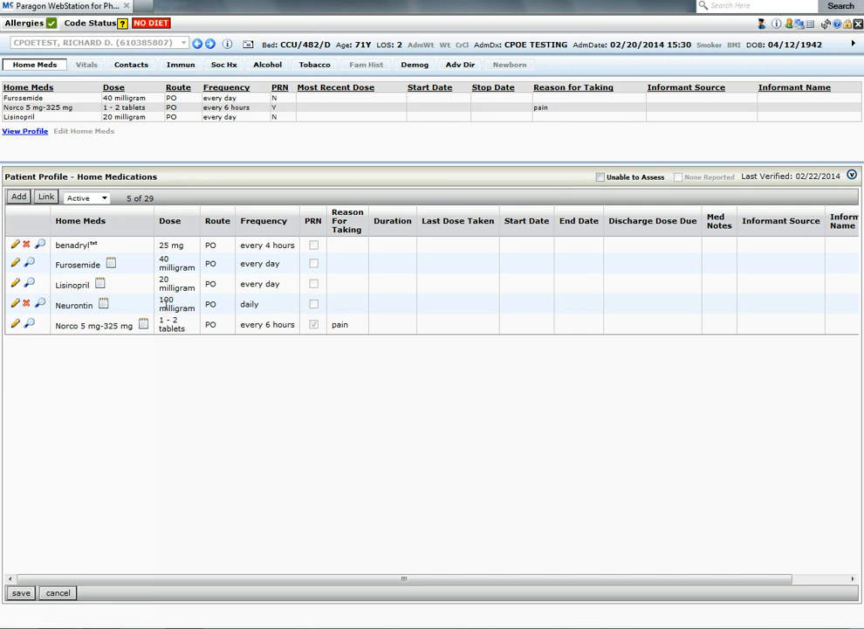
pyautogui.click(26, 187)
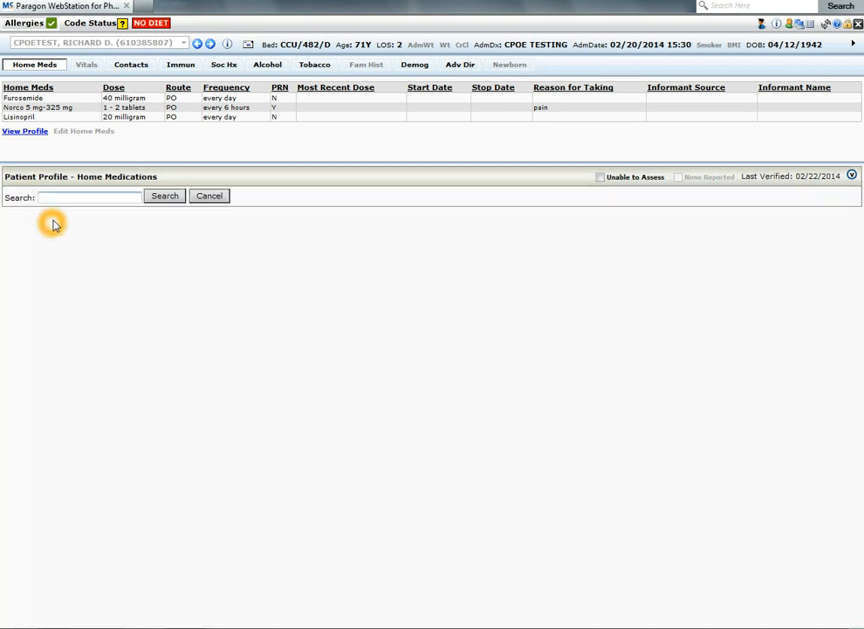
pyautogui.write('neur')
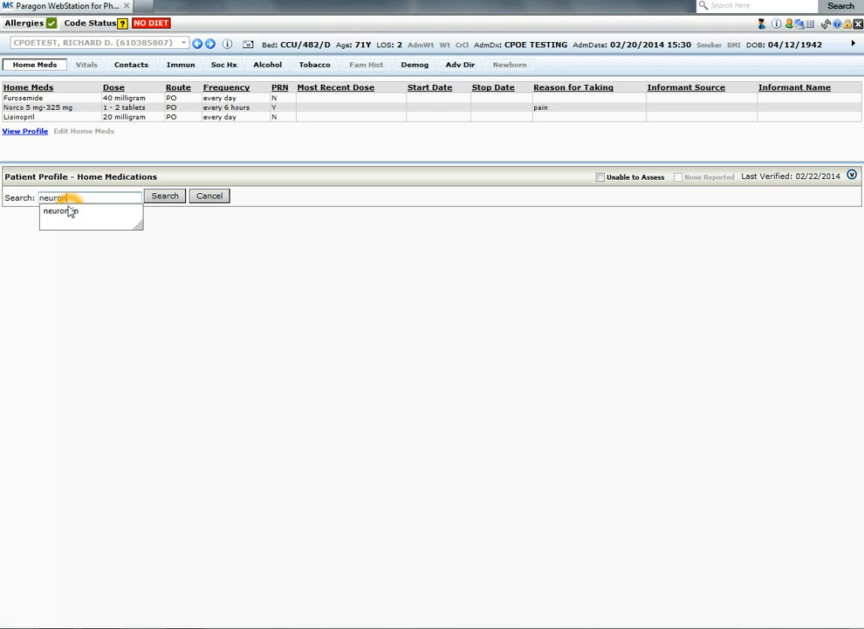
pyautogui.write('on')
pyautogui.click(69, 211)
pyautogui.click(155, 196)
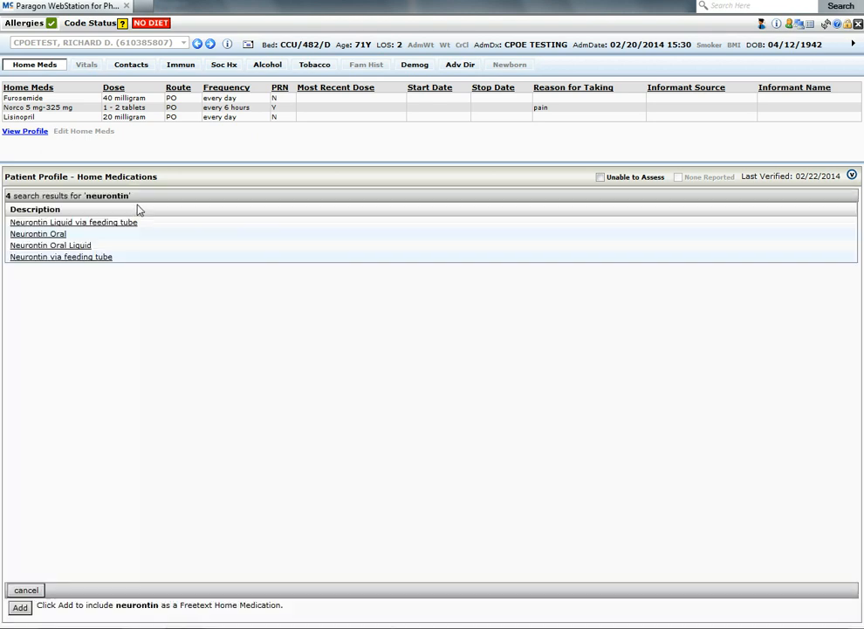
pyautogui.click(30, 234)
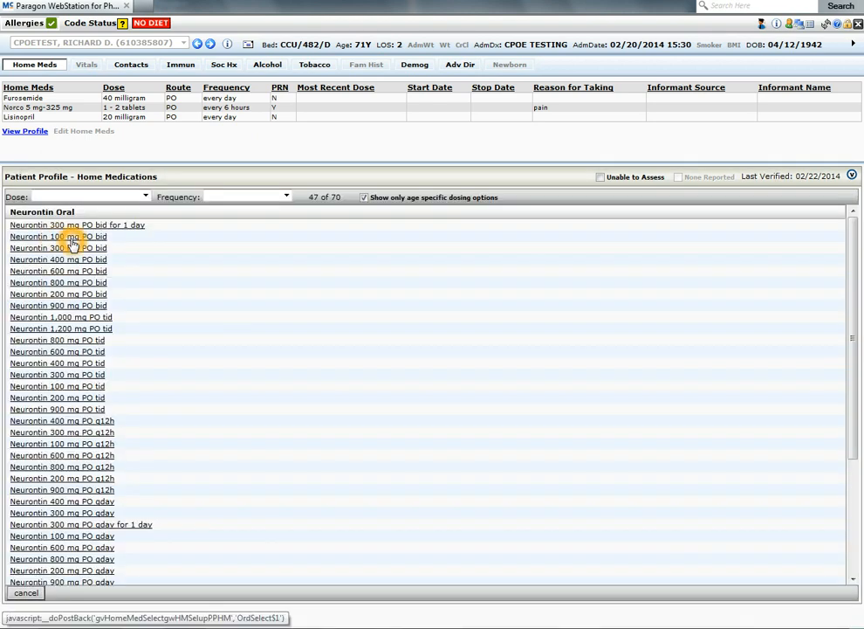
pyautogui.click(57, 249)
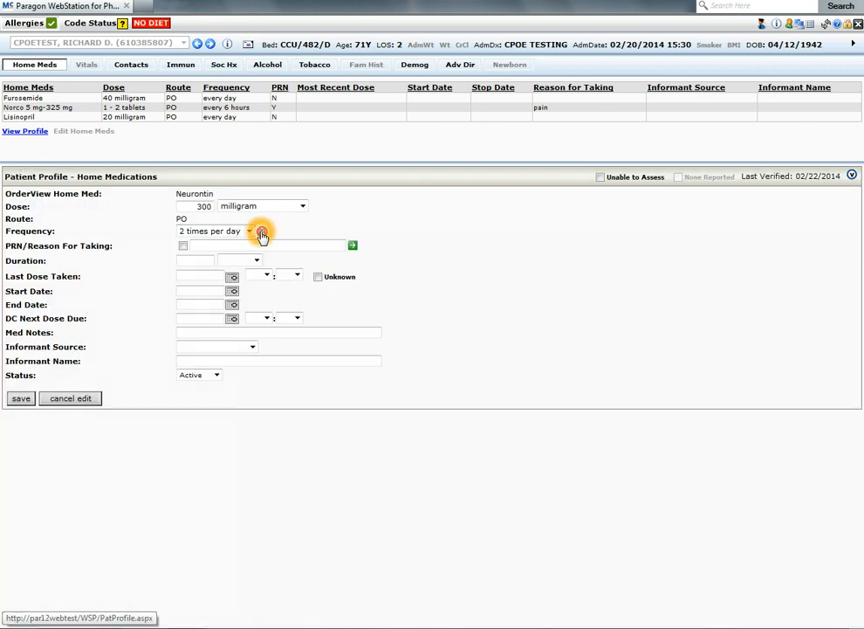
# Step: Change the Neurontin 300 mg frequency to qhs, every day at bedtime, and save the entry
pyautogui.click(262, 234)
pyautogui.click(233, 232)
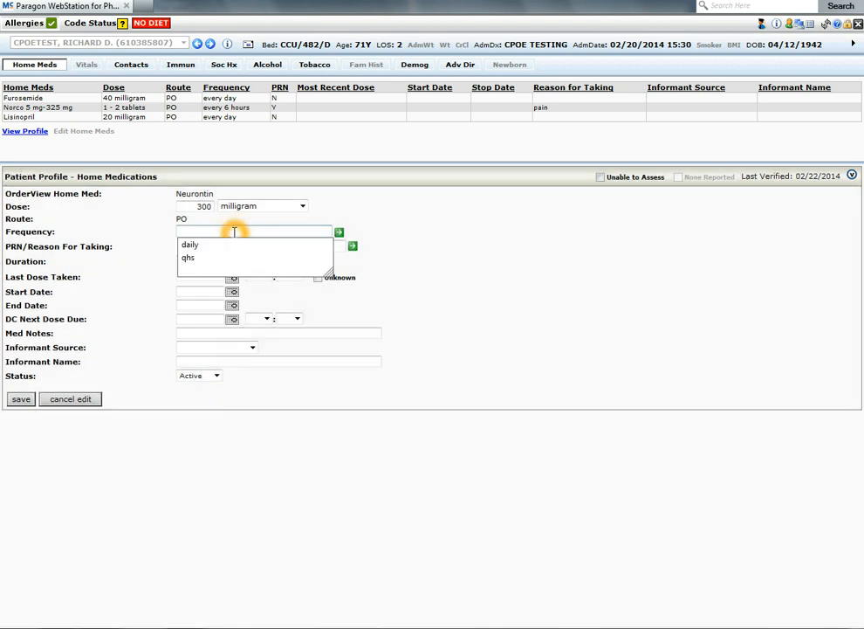
pyautogui.write('qhs')
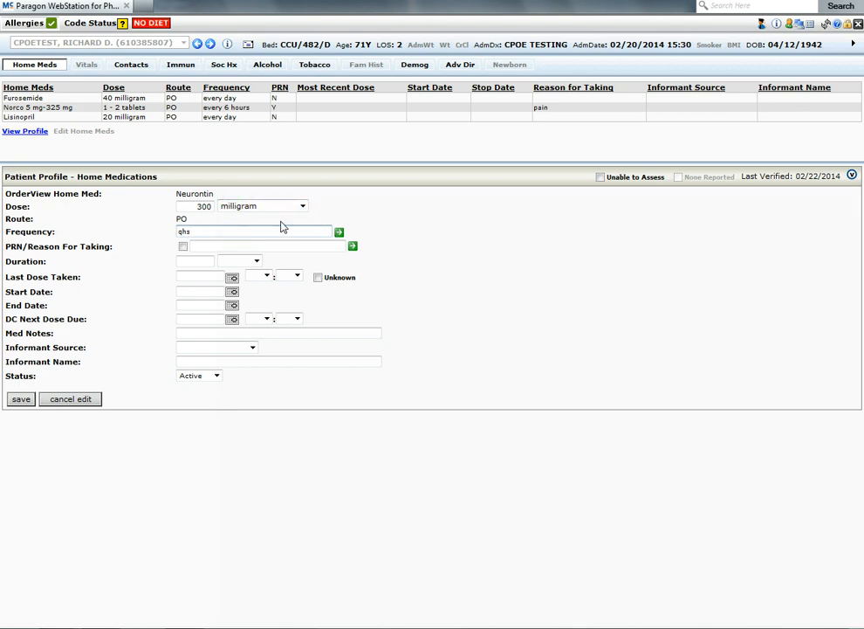
pyautogui.click(338, 236)
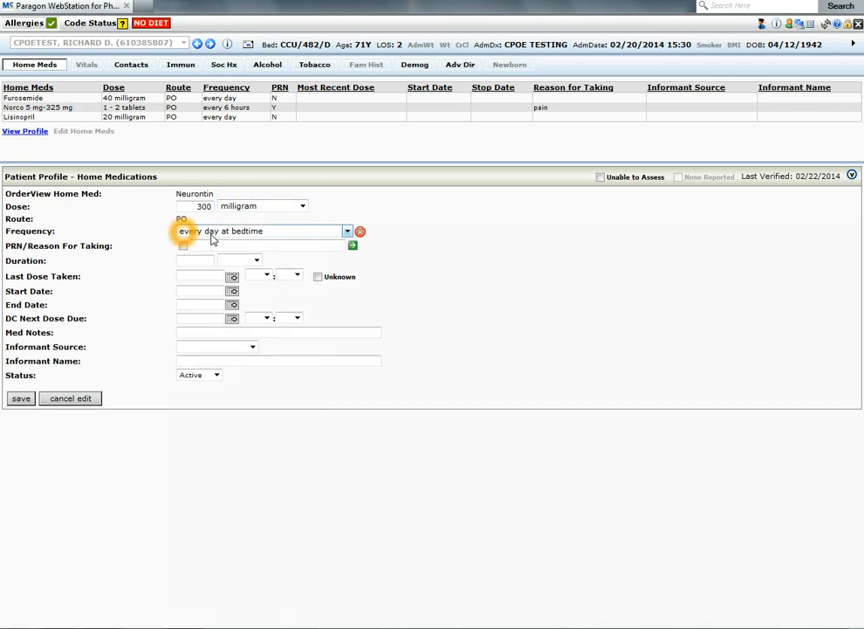
pyautogui.click(23, 400)
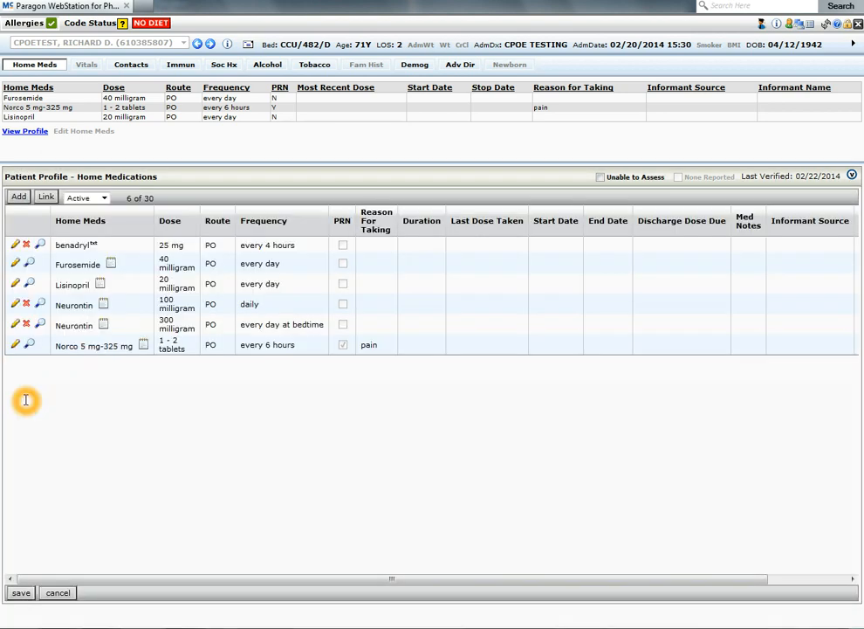
pyautogui.click(71, 307)
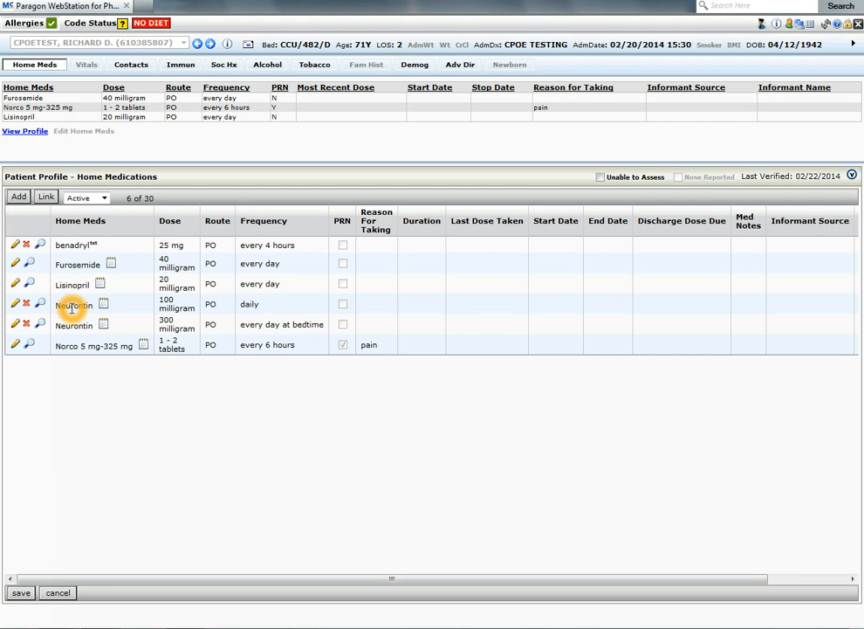
pyautogui.click(146, 328)
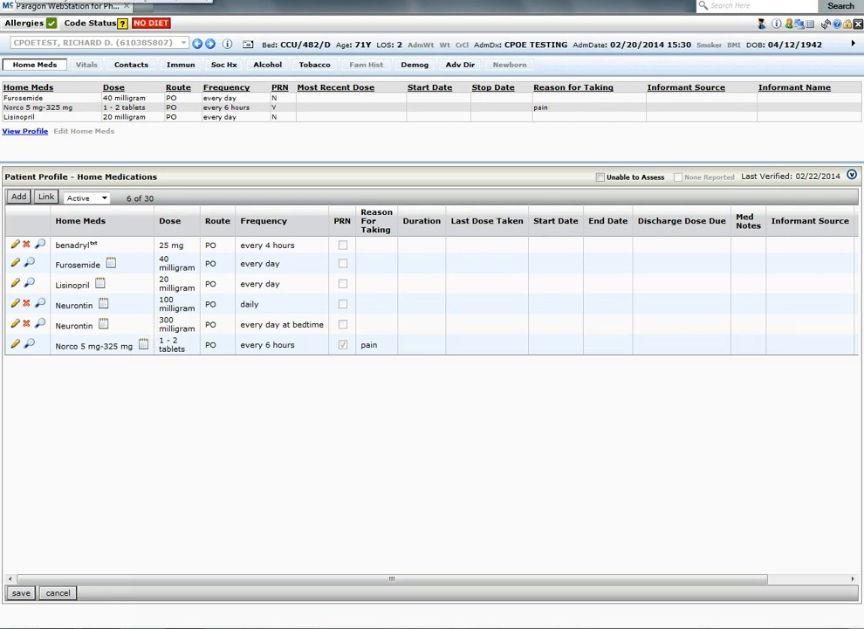
pyautogui.click(199, 170)
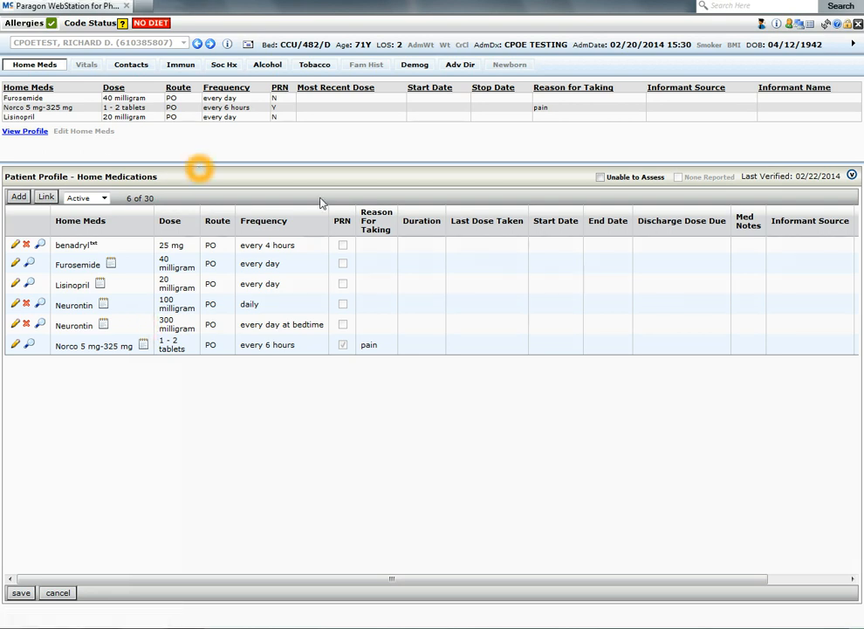
pyautogui.click(854, 176)
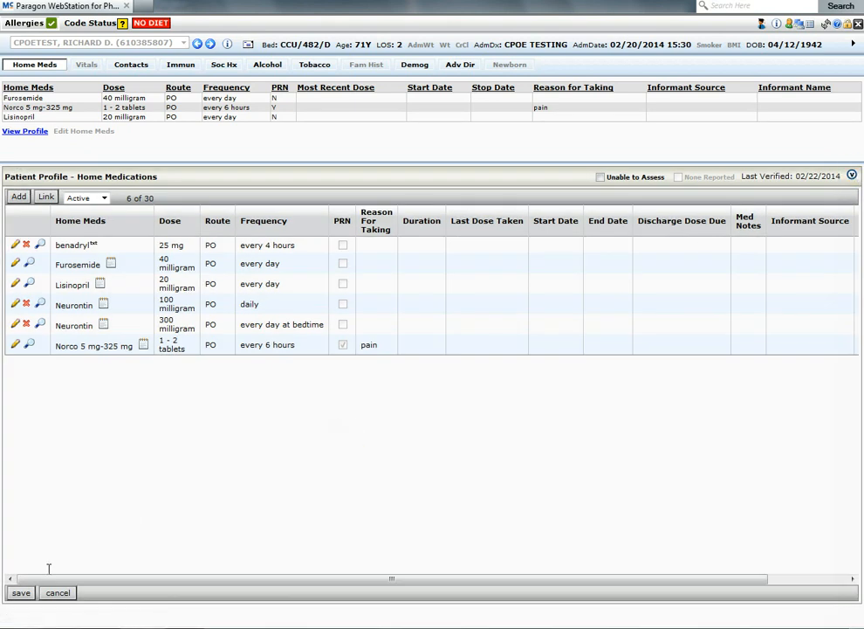